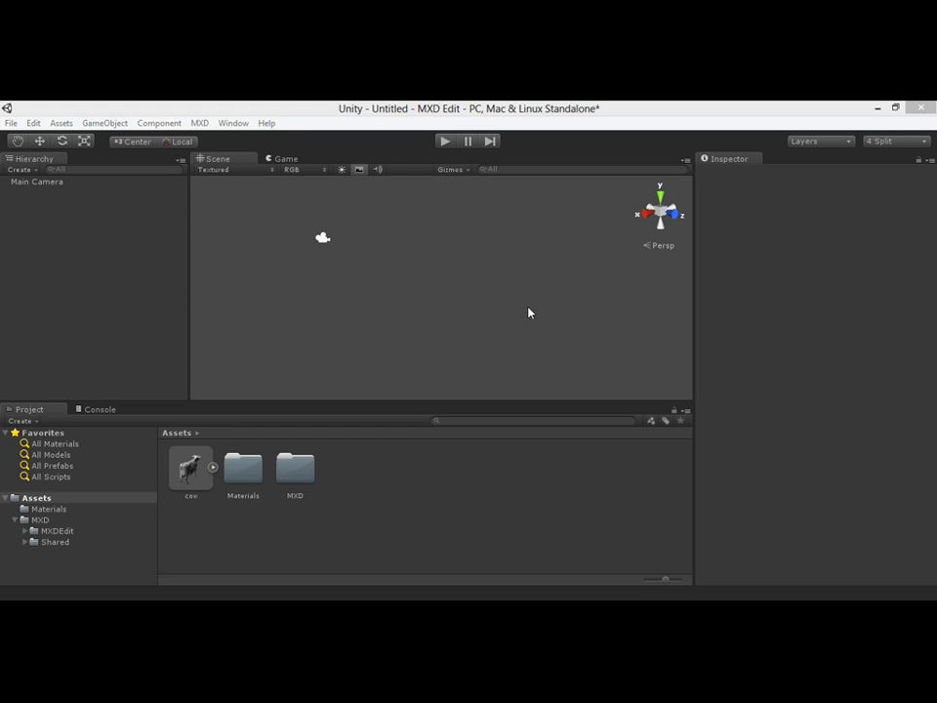
- Open the MXD Edit window and place it over the scene view
click(198, 124)
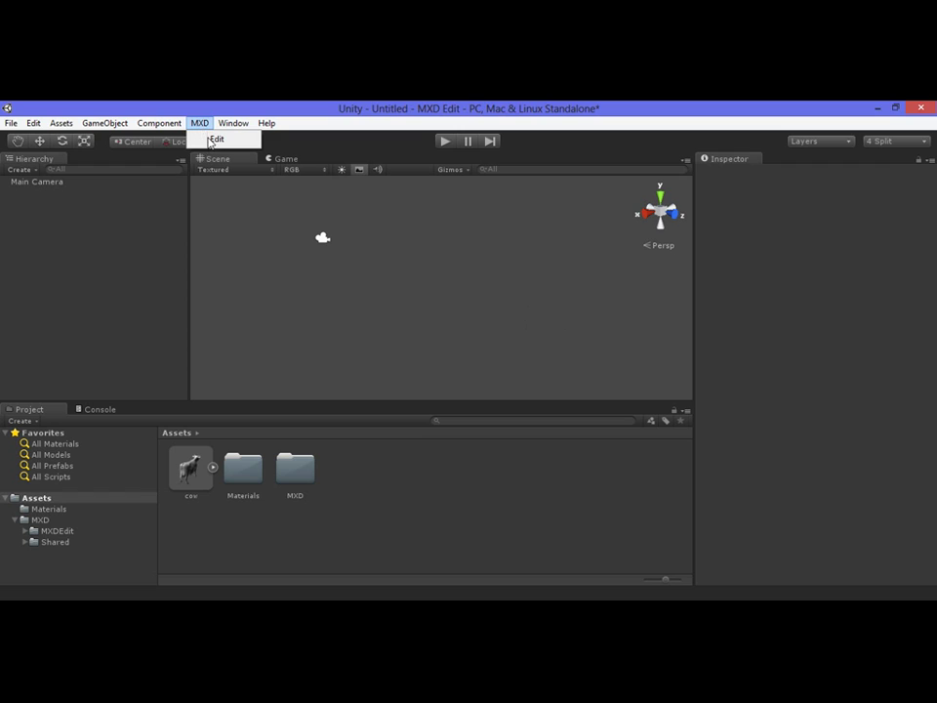
click(215, 139)
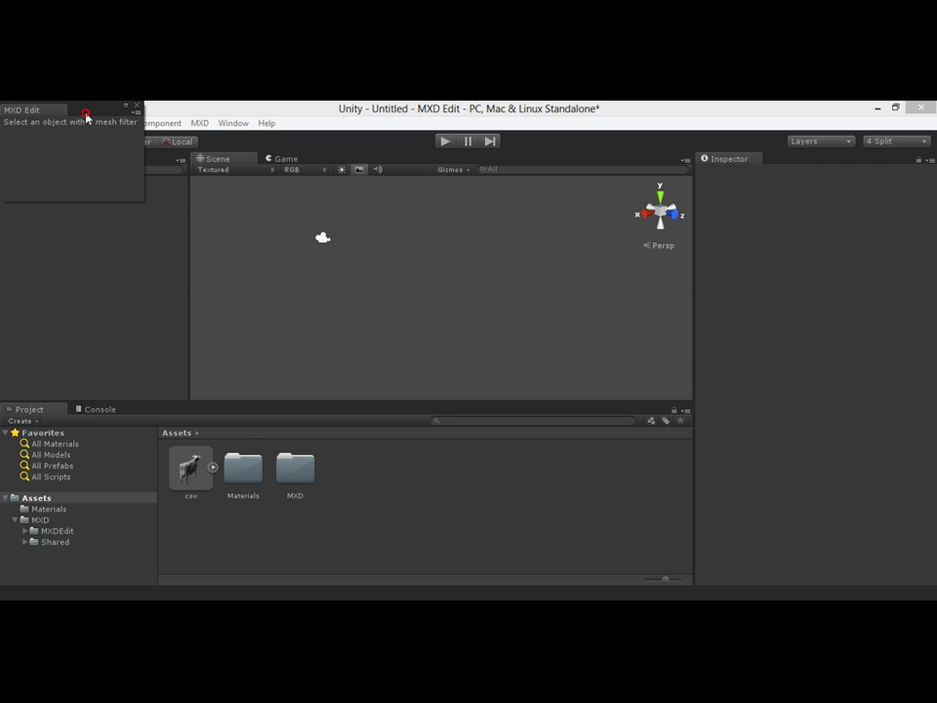
drag(86, 117, 526, 211)
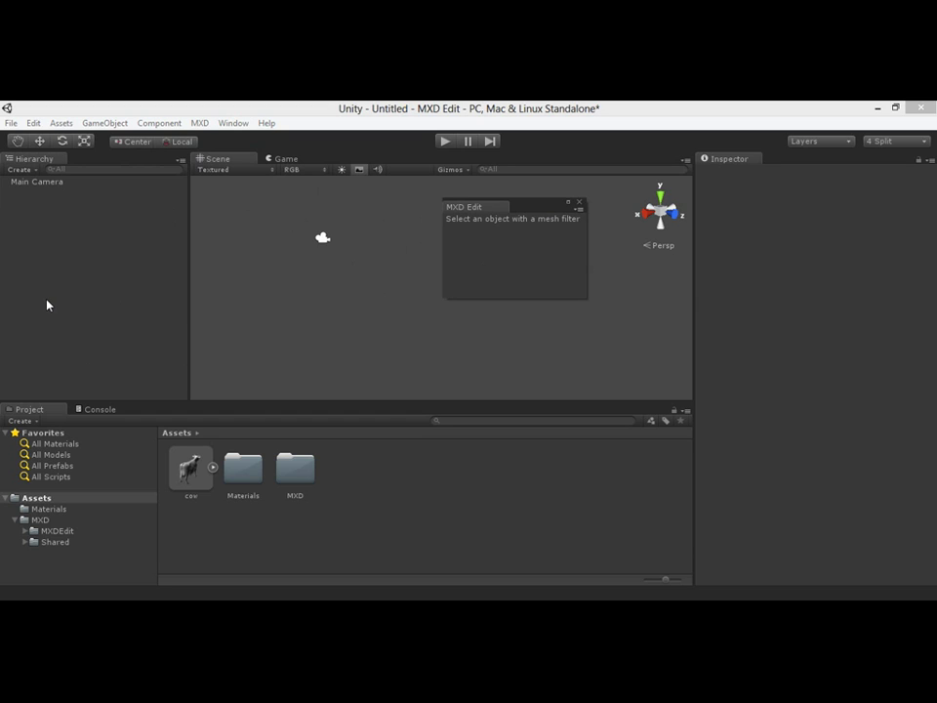
- Add a cube to the scene and move the MXD Edit window clear of it
click(108, 123)
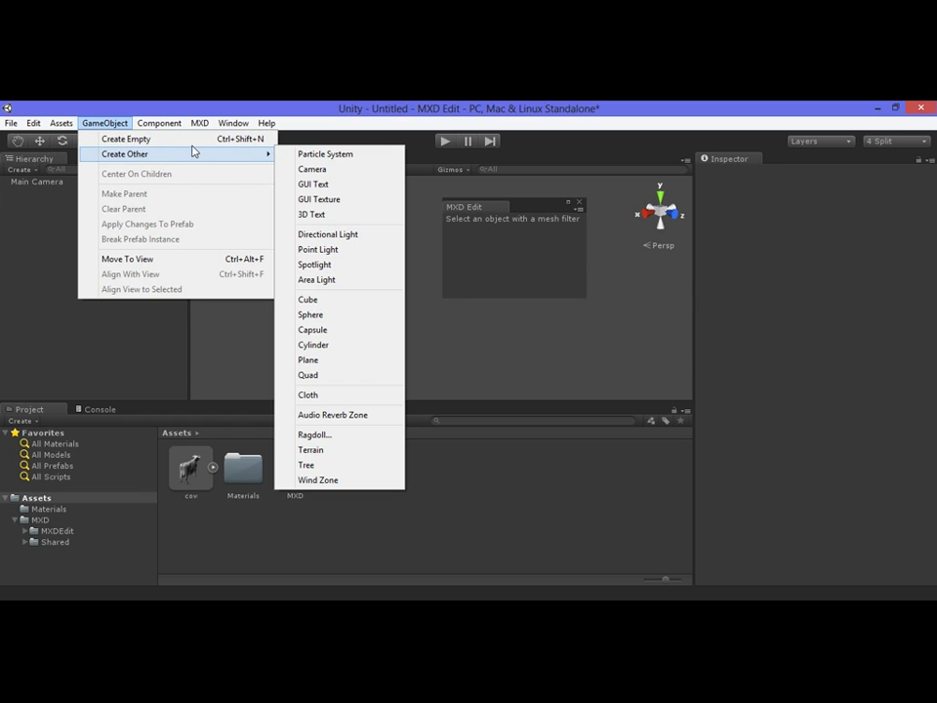
mouse_move(264, 154)
click(308, 299)
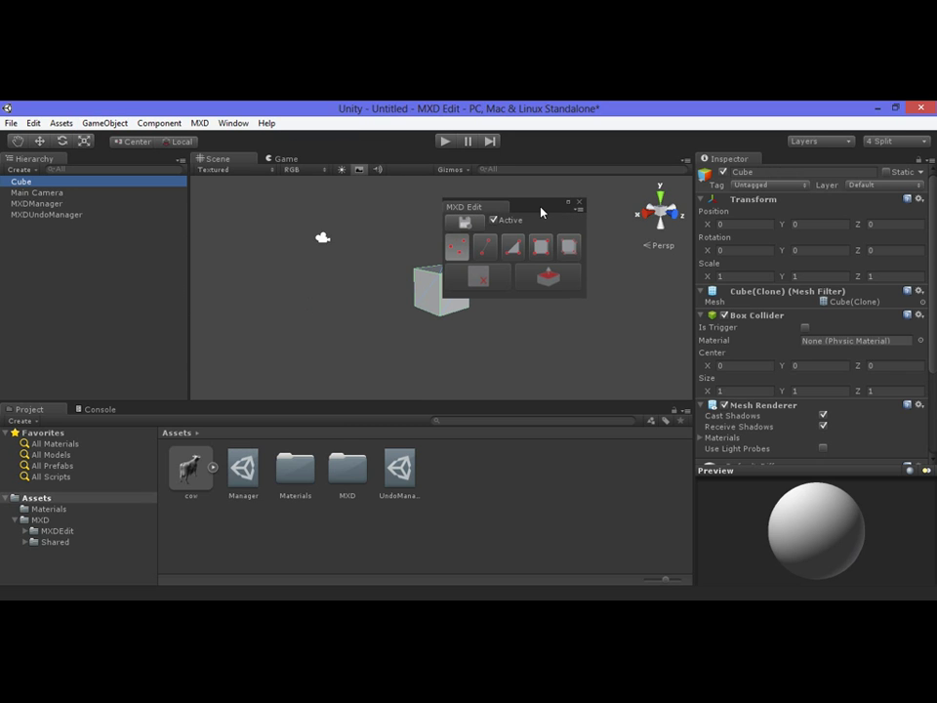
drag(553, 207, 623, 214)
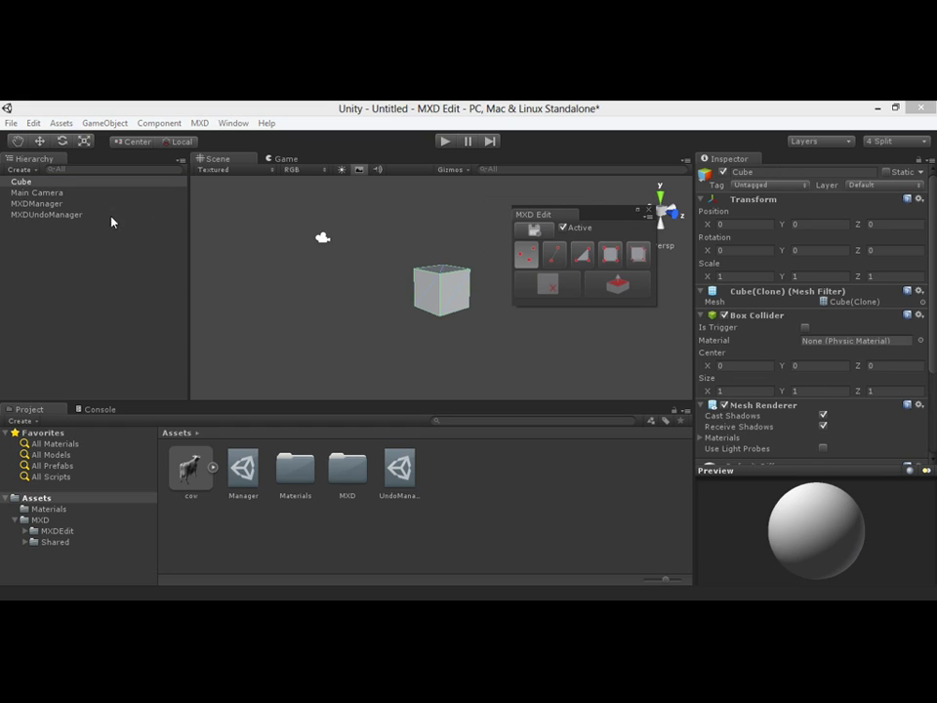
- Examine the components of MXDManager and MXDUndoManager, including the undo component's manager reference, and reselect the cube
click(36, 204)
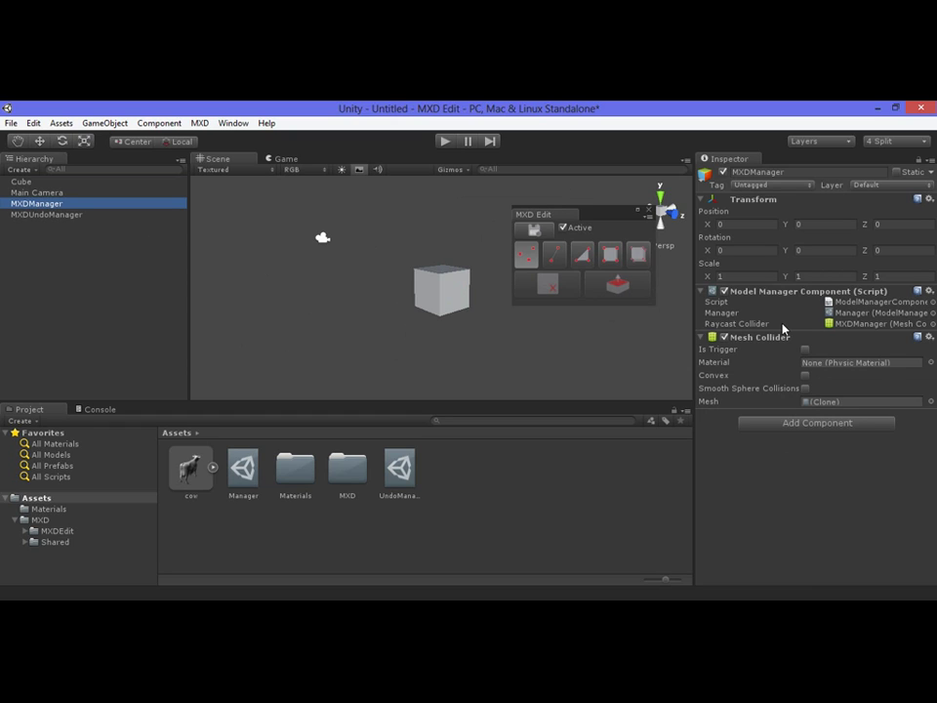
click(39, 215)
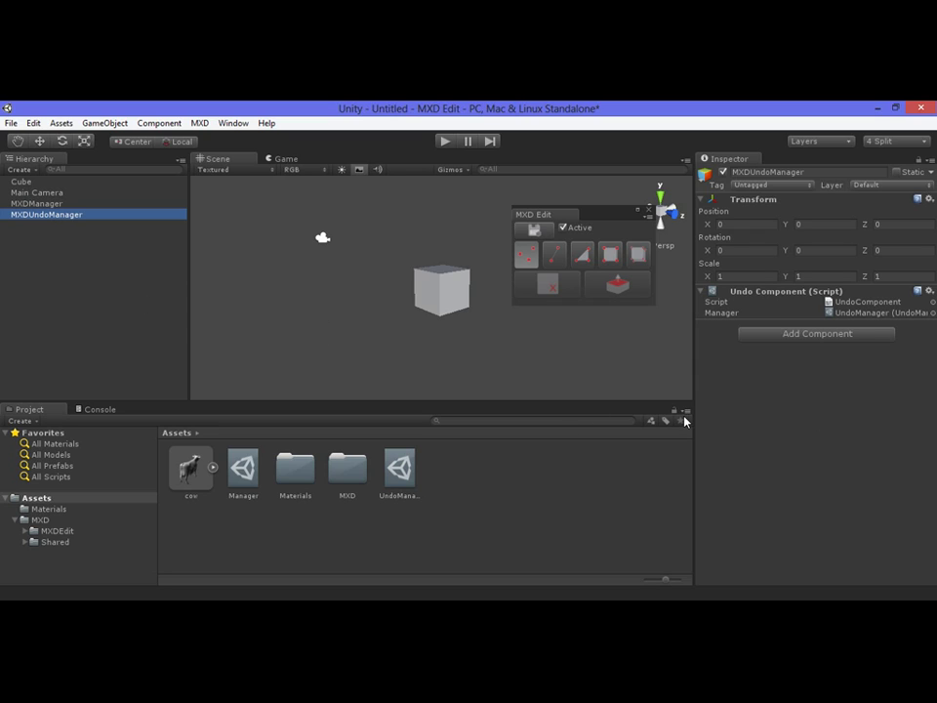
click(849, 315)
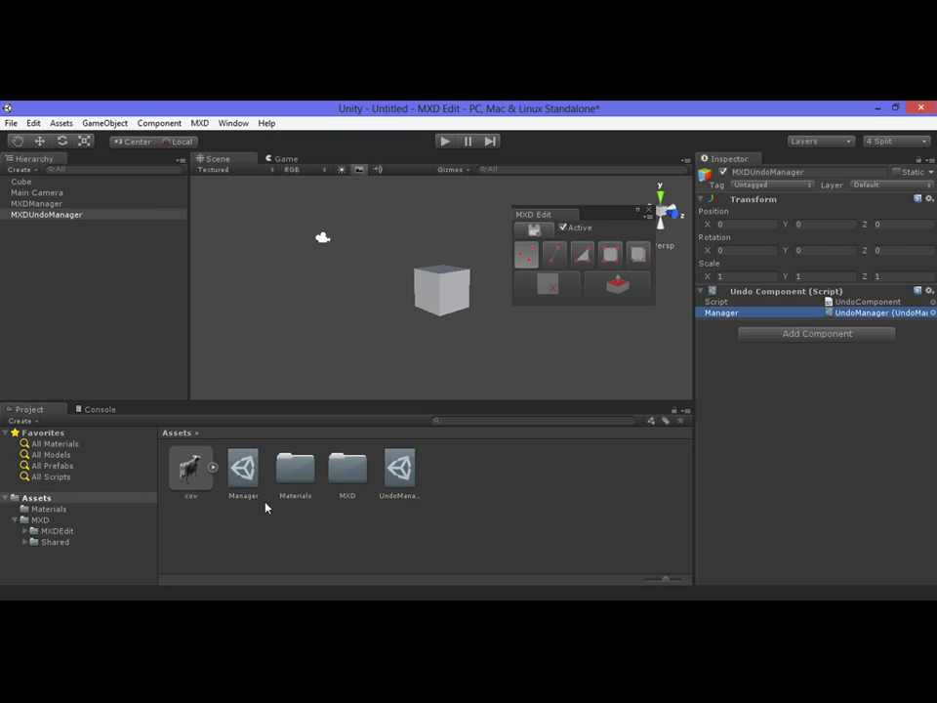
click(27, 182)
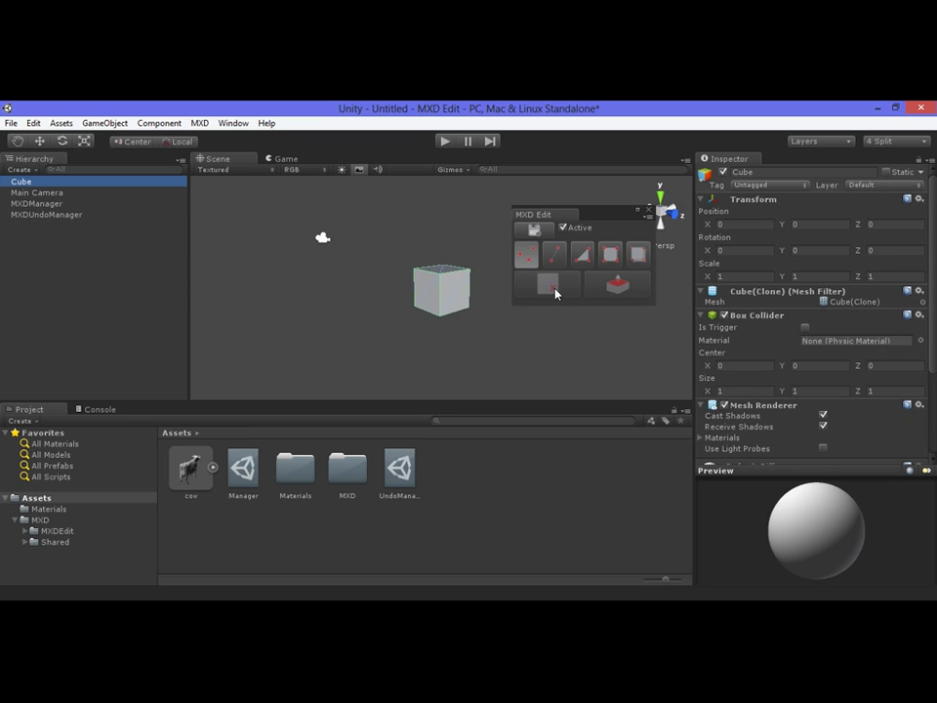
- Try the MXD Edit selection modes for edges, polygons and whole elements, ending on triangle mode
click(553, 257)
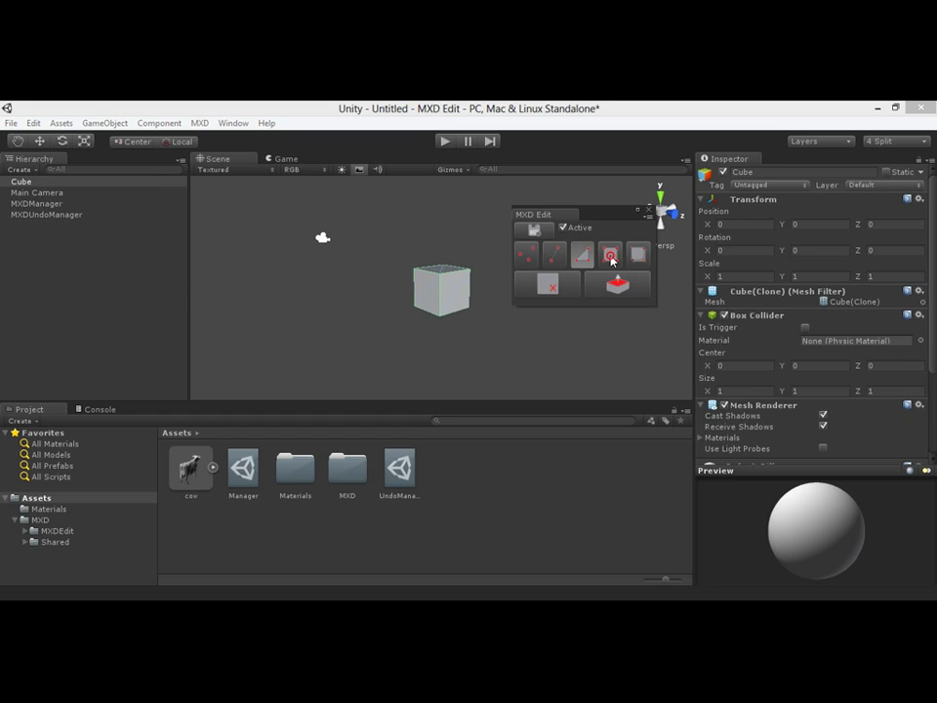
click(610, 256)
click(637, 258)
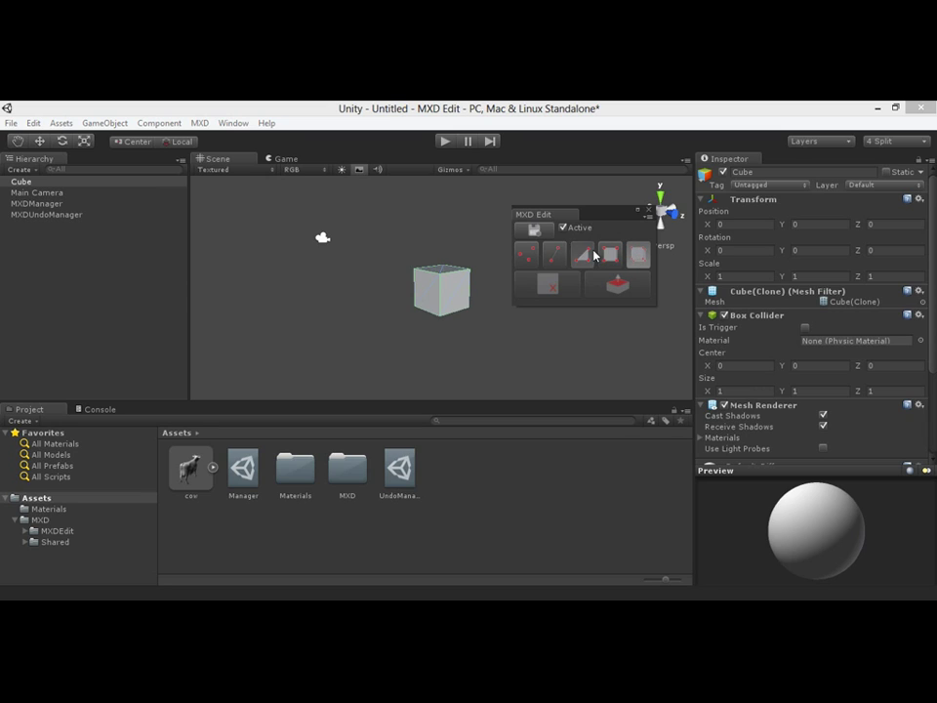
click(591, 254)
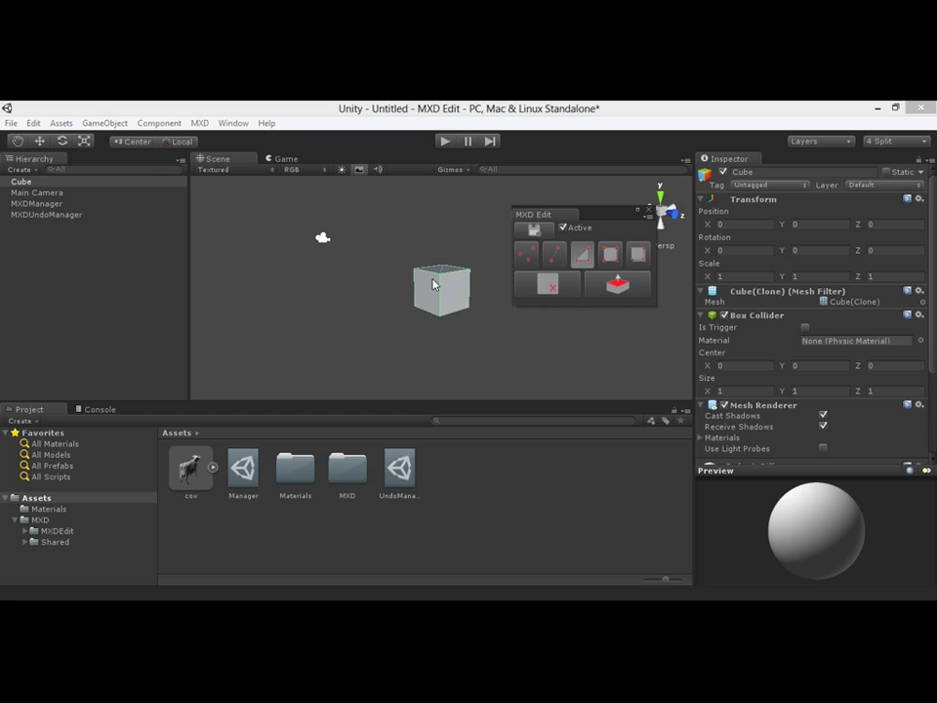
- Using vertex mode and the Move tool, select the cube's top vertices and raise them slightly along the Y axis
click(41, 138)
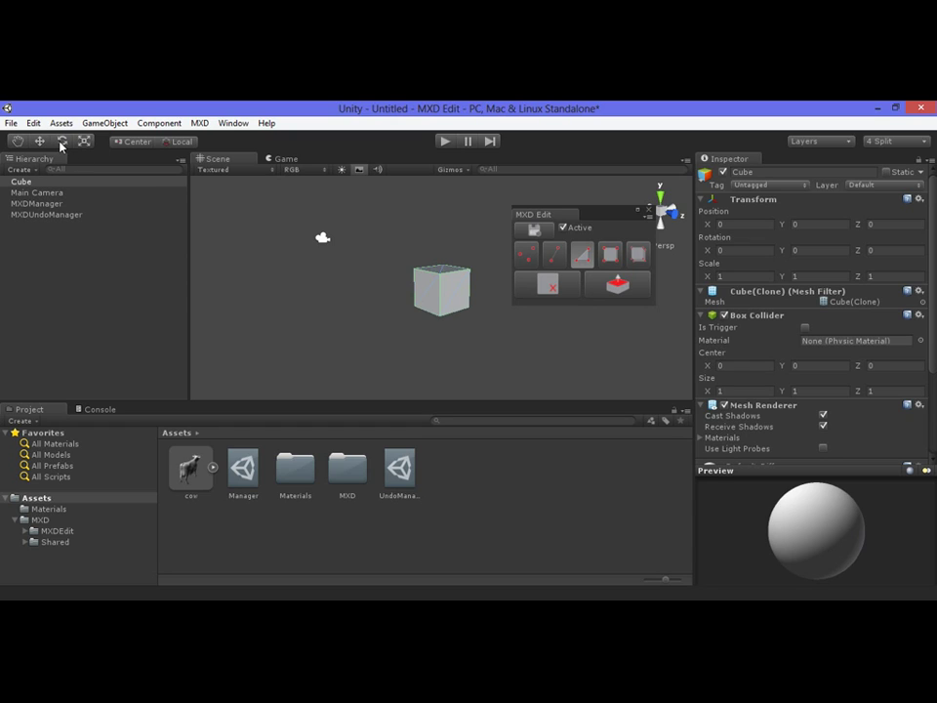
click(429, 288)
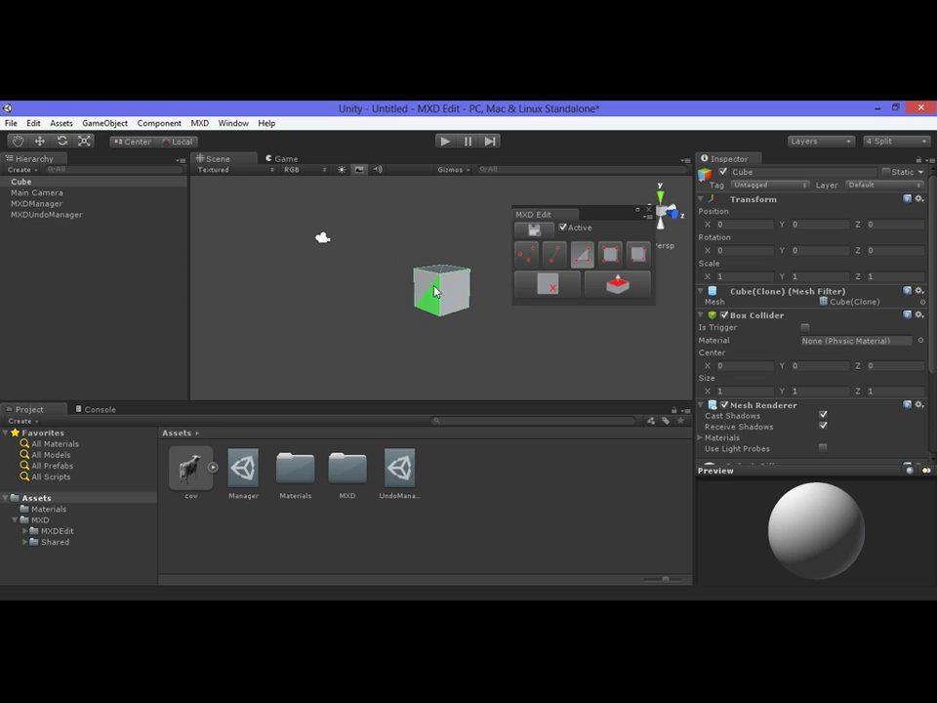
scroll(381, 282, up, 2)
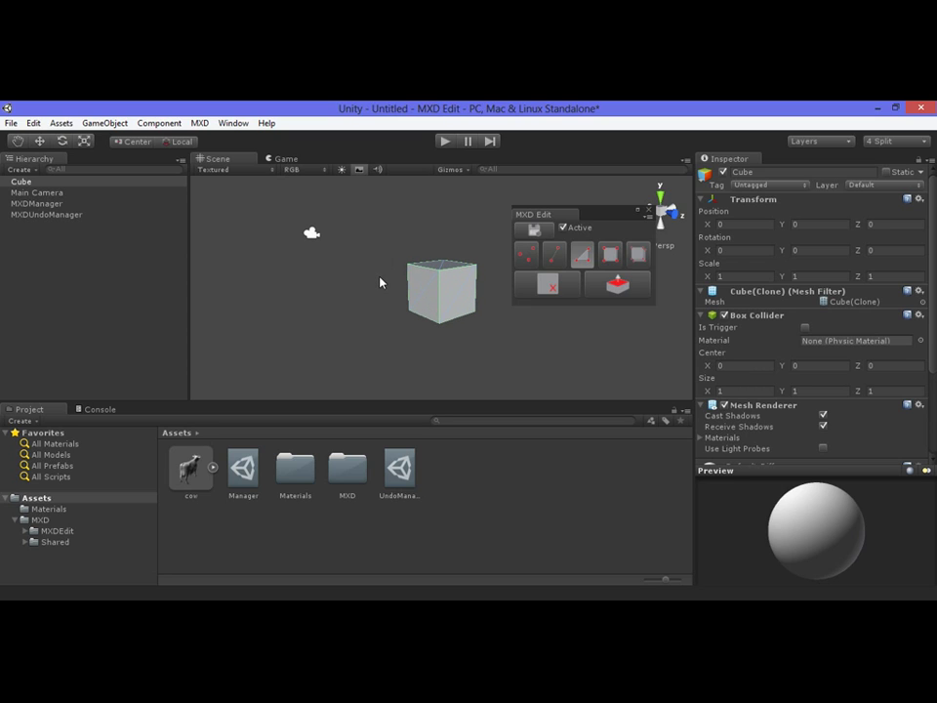
scroll(381, 282, up, 1)
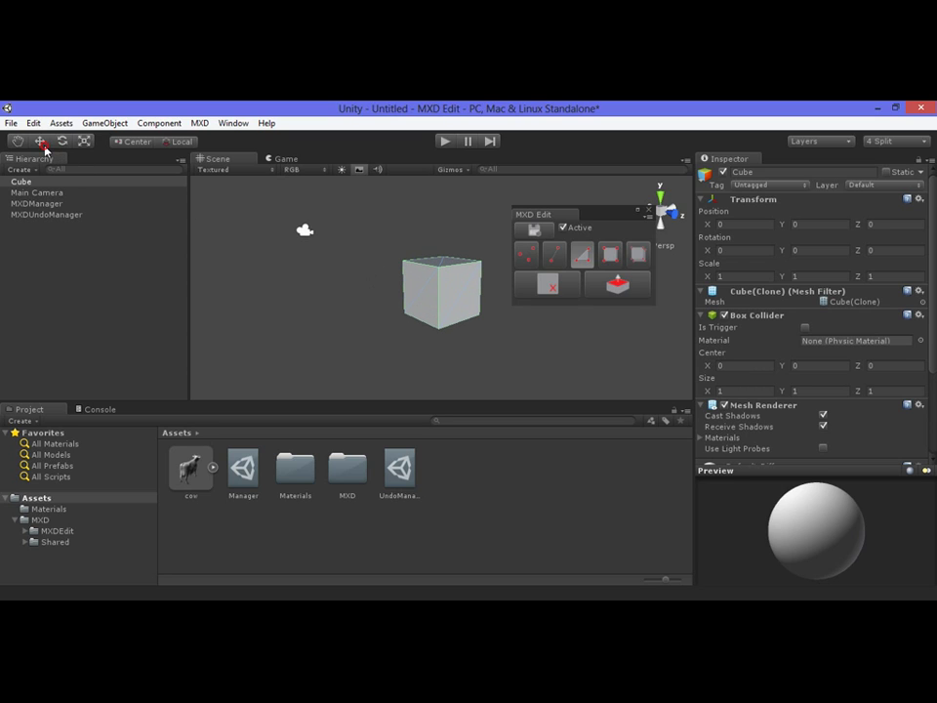
click(525, 254)
drag(370, 218, 499, 290)
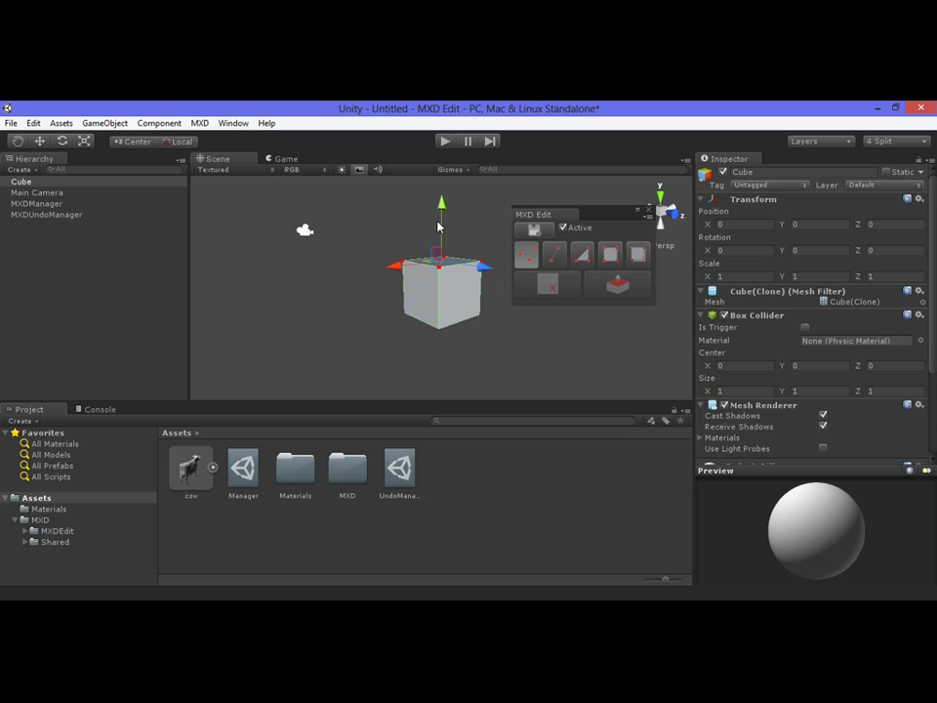
mouse_move(442, 223)
mouse_down()
mouse_move(442, 214)
mouse_move(443, 234)
mouse_move(439, 207)
mouse_up()
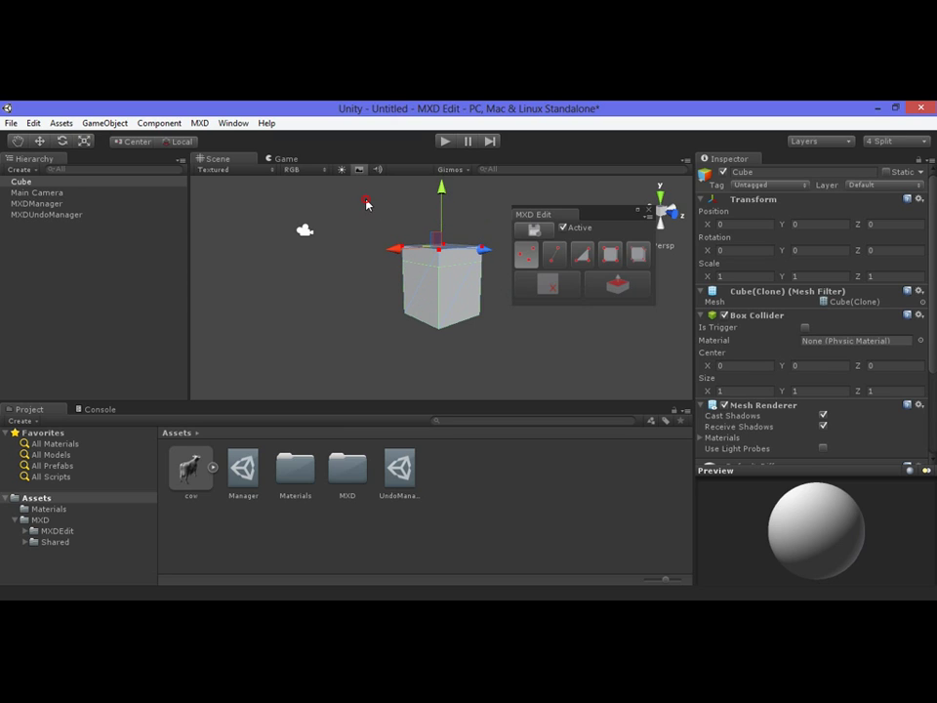
- Try replacing, extending and reducing the vertex selection with selection boxes around the cube's upper and lower corners
drag(367, 201, 495, 274)
key(shift)
drag(360, 212, 454, 364)
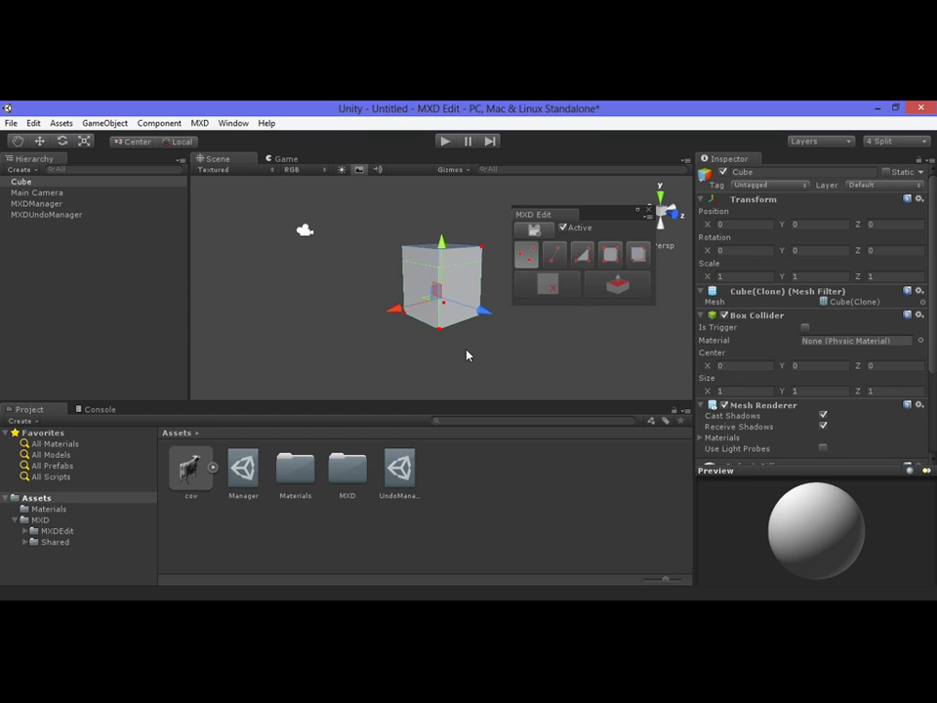
key(shift)
drag(381, 214, 508, 355)
drag(359, 202, 444, 295)
drag(438, 345, 457, 365)
drag(390, 241, 440, 275)
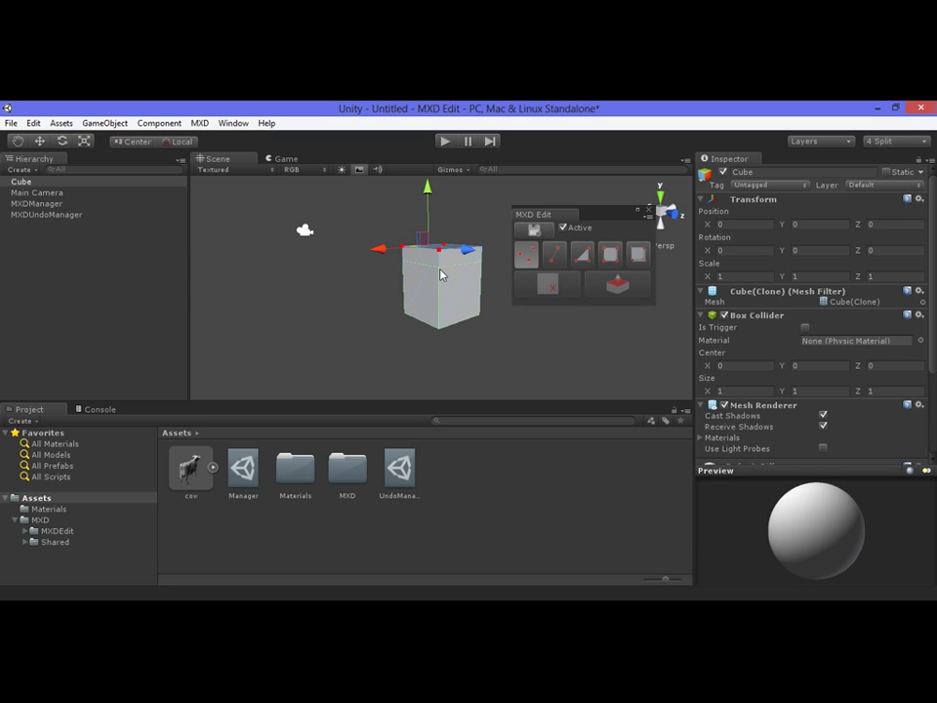
- Select individual vertices on the cube, combining the two upper corners of the face that looks along Z
right_drag(455, 256, 391, 255)
shift+click(440, 249)
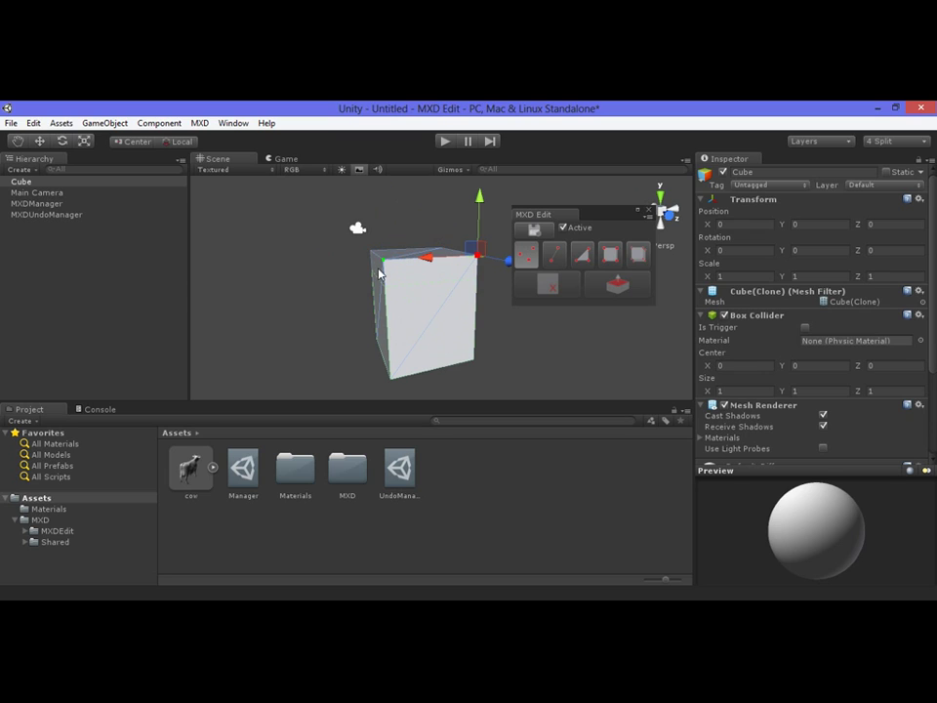
click(380, 263)
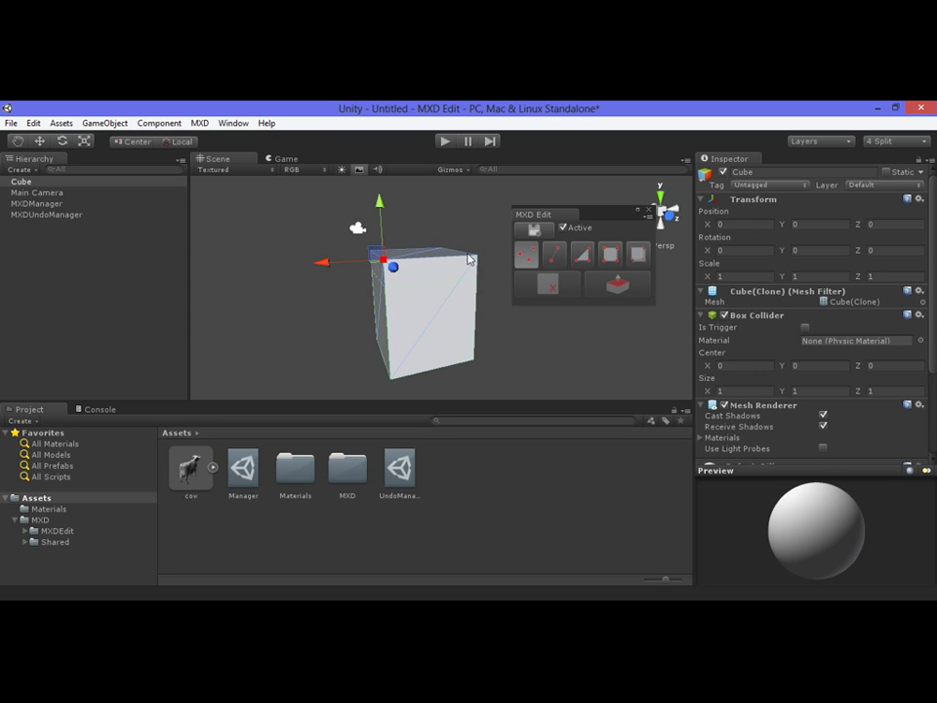
shift+click(473, 256)
- In edge mode, select the cube's top edge on its +X side and pull it outward along the X axis
click(554, 257)
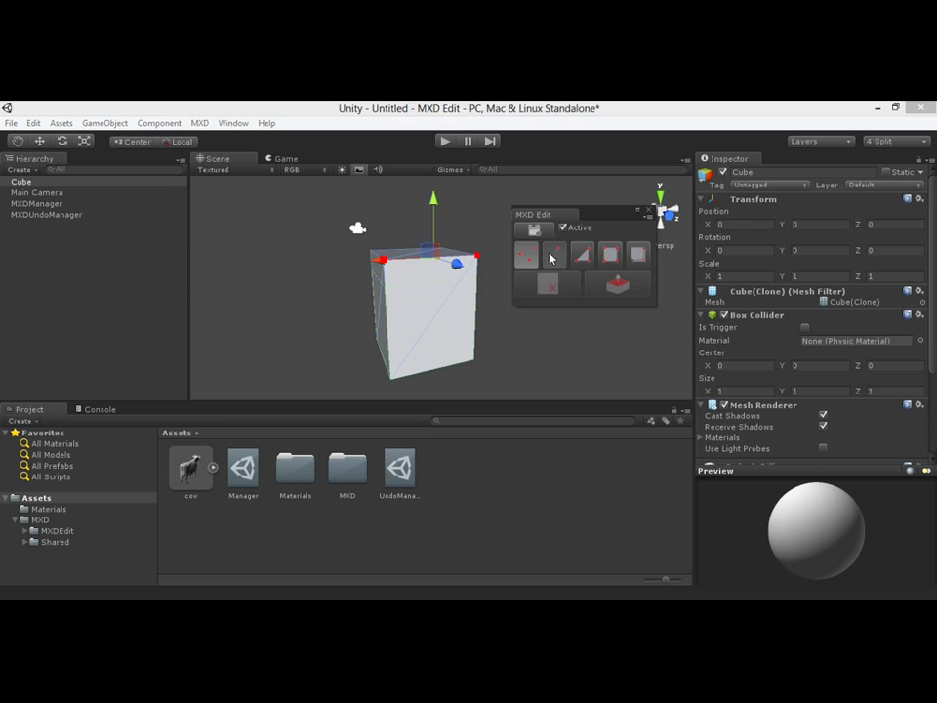
click(379, 264)
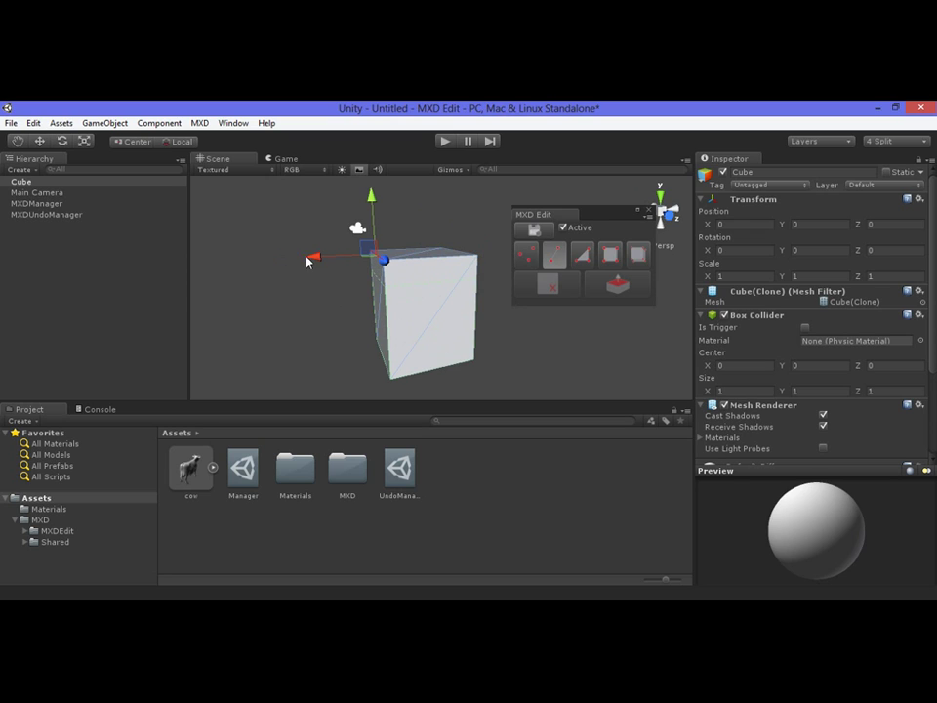
drag(314, 262, 281, 266)
key(Left)
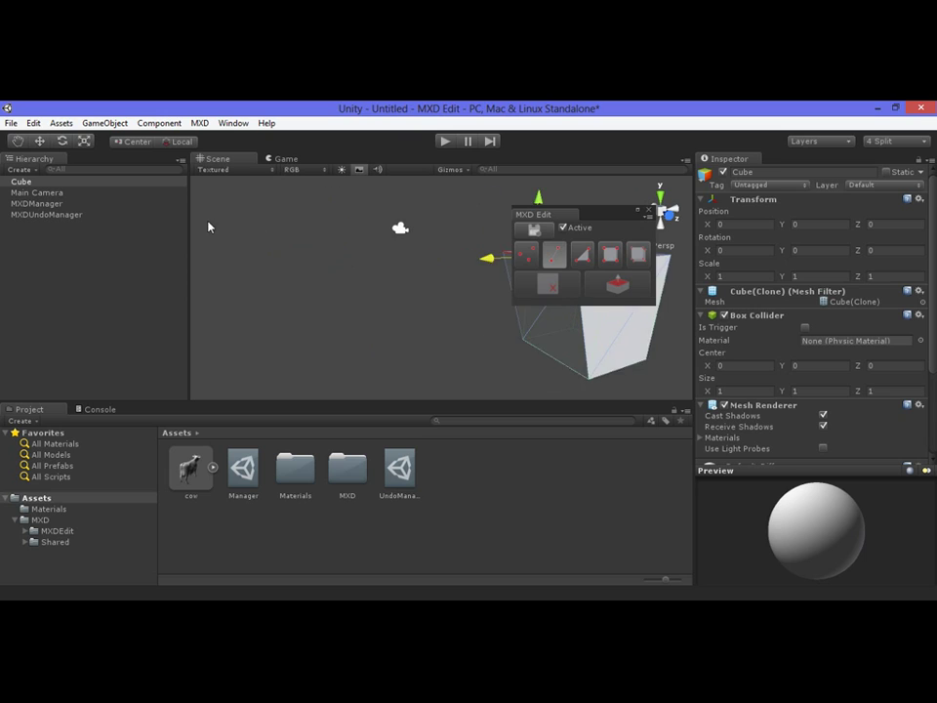
key(Right)
key(Right)
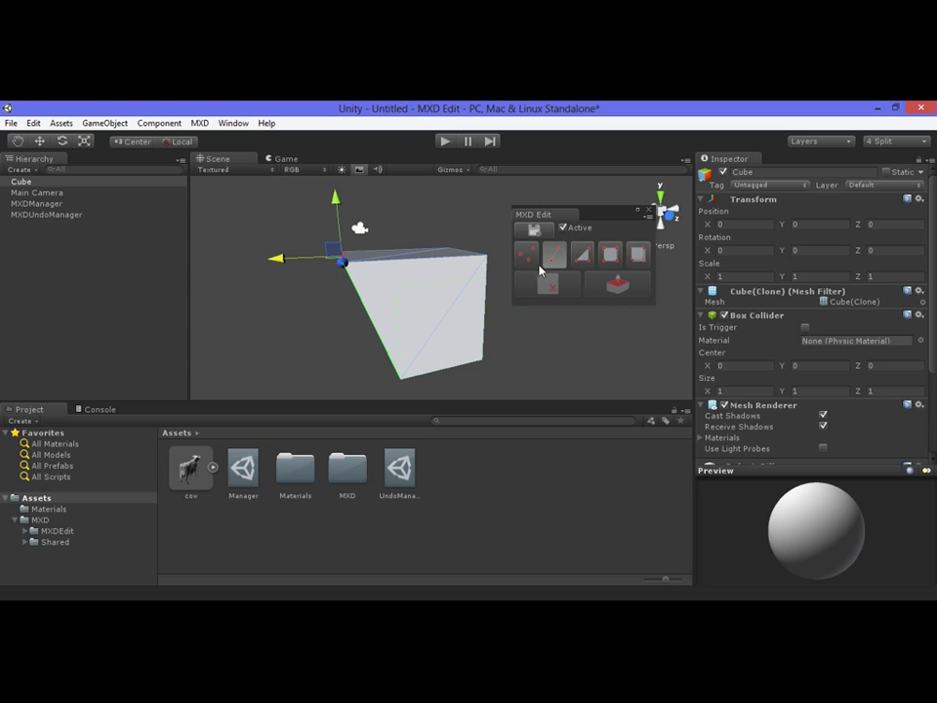
- In polygon mode, select the cube's top face, extrude it and raise the extrusion along the Y axis
click(592, 260)
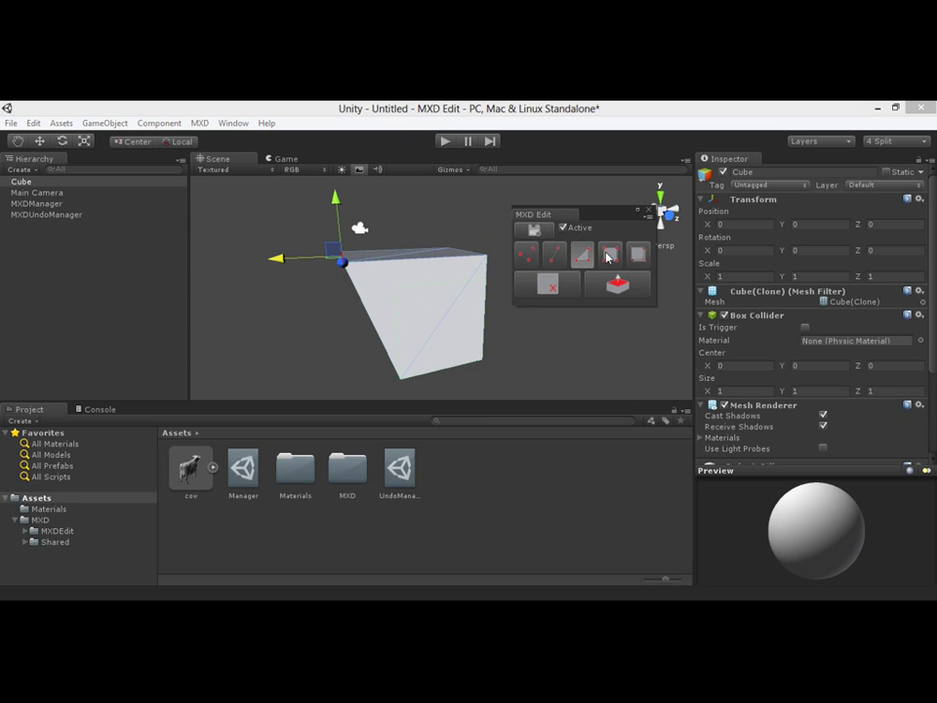
click(603, 256)
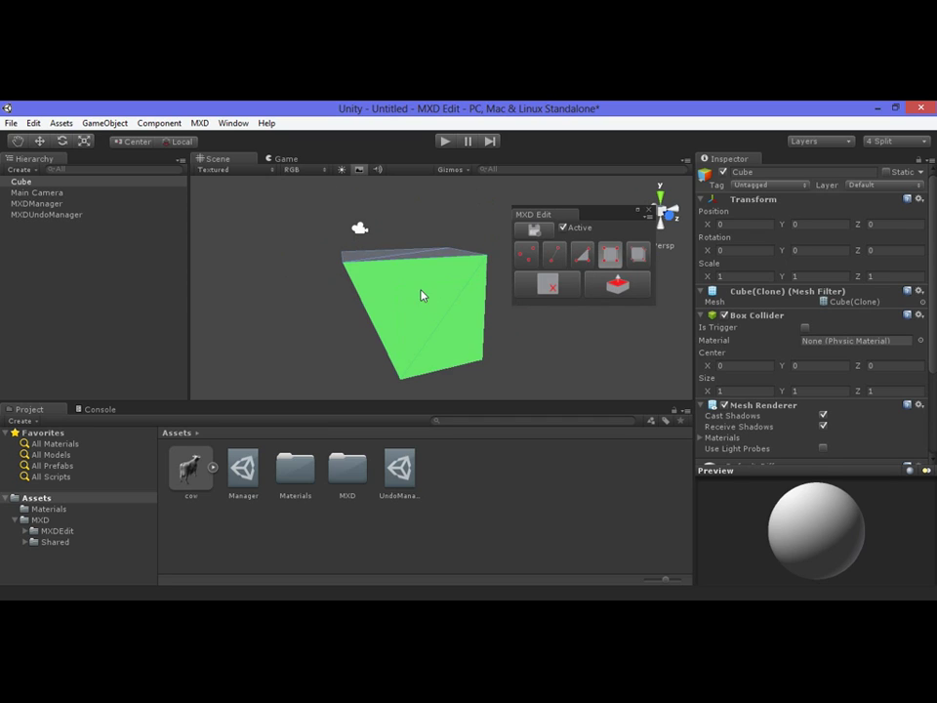
click(403, 257)
key(f)
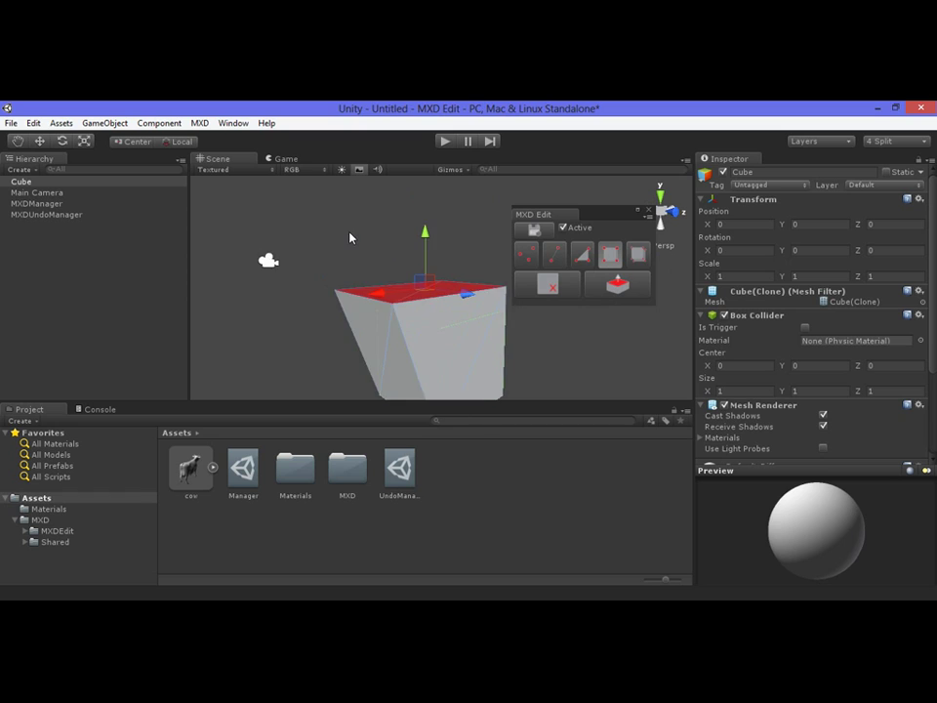
scroll(349, 234, up, 10)
alt+drag(349, 237, 351, 277)
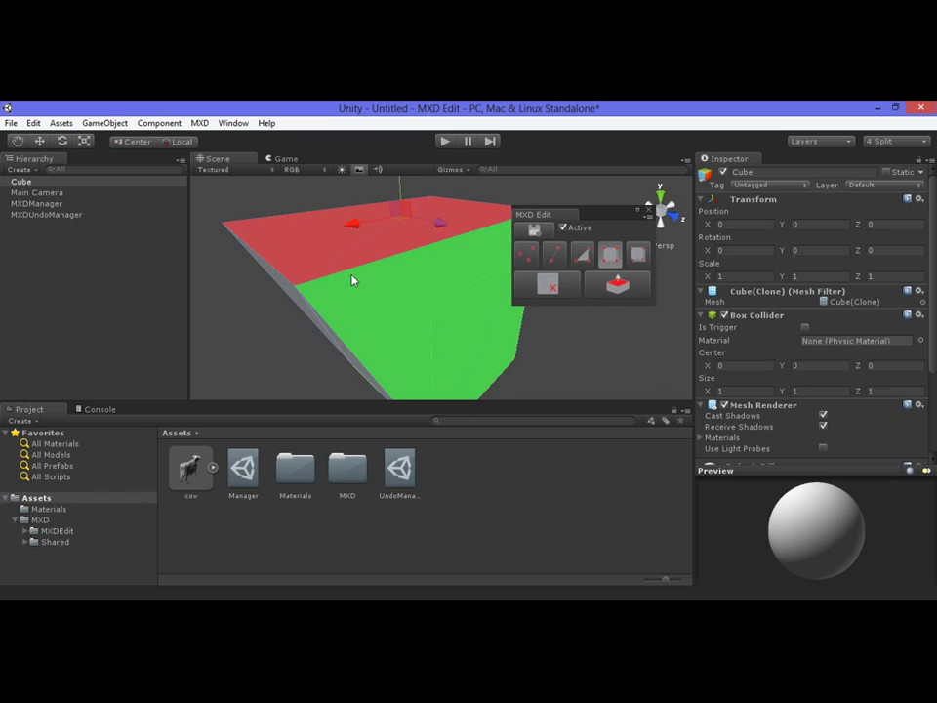
scroll(352, 274, down, 7)
scroll(351, 275, up, 3)
scroll(351, 275, down, 8)
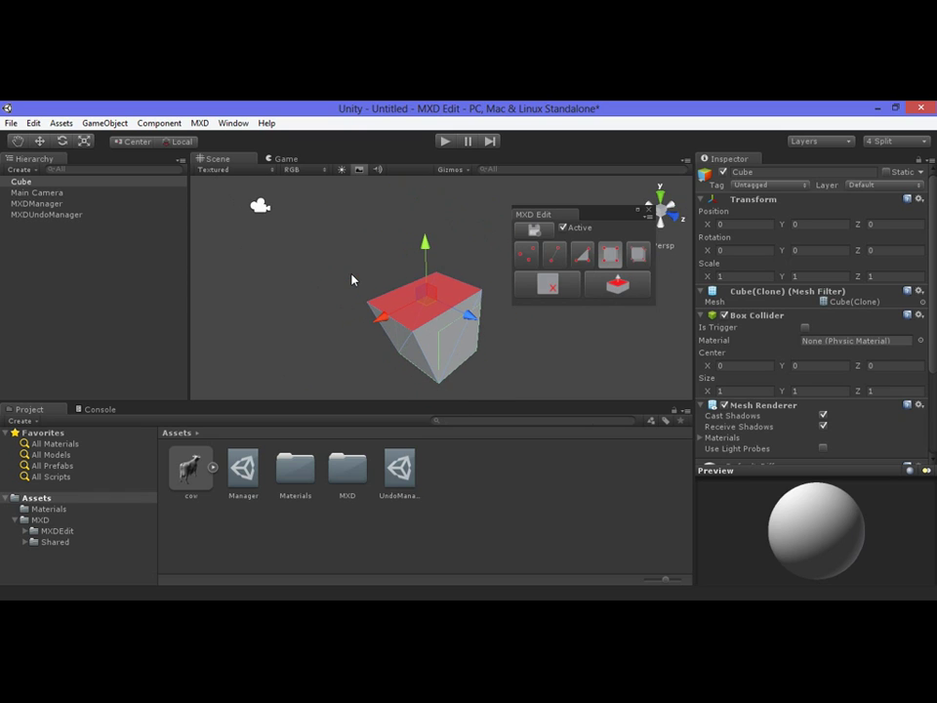
click(612, 286)
drag(425, 241, 427, 183)
- Select all the polygons on the block's +Z side, combining the original lower face with the extruded upper part
scroll(419, 256, down, 3)
middle_drag(426, 184, 427, 243)
scroll(428, 243, up, 2)
right_drag(428, 244, 430, 241)
scroll(431, 248, down, 3)
scroll(431, 248, up, 4)
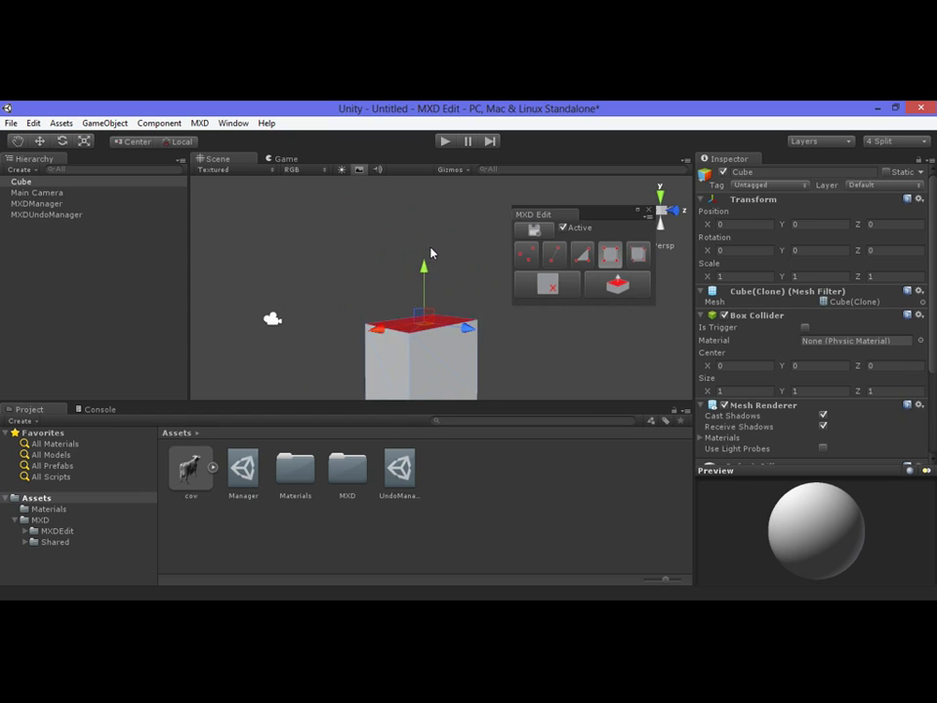
scroll(430, 248, down, 2)
alt+drag(434, 251, 376, 307)
click(448, 324)
click(454, 295)
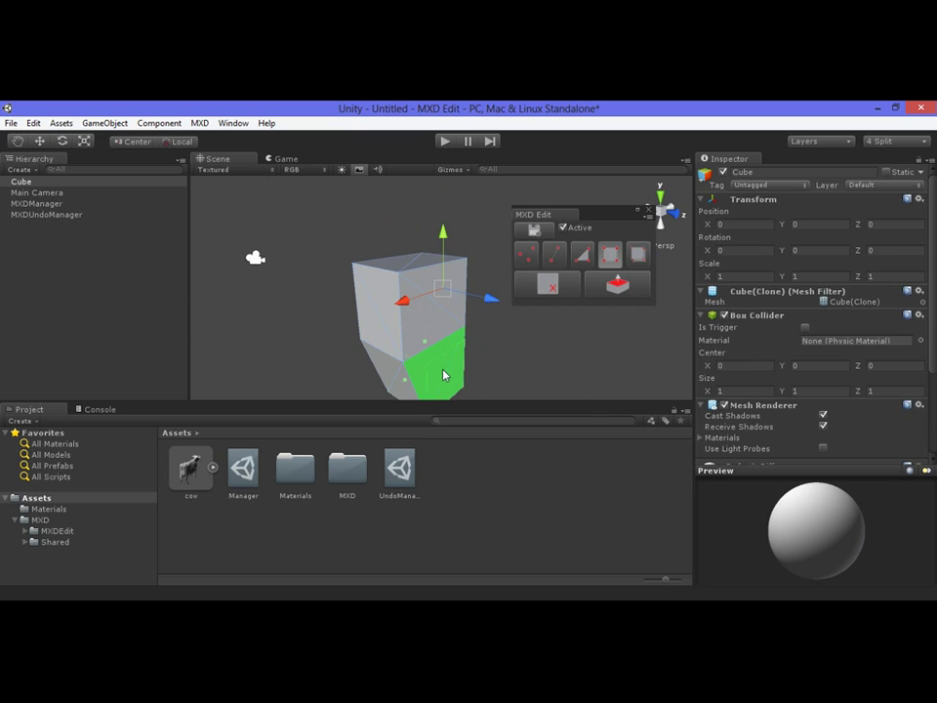
click(451, 369)
shift+click(445, 311)
shift+click(453, 279)
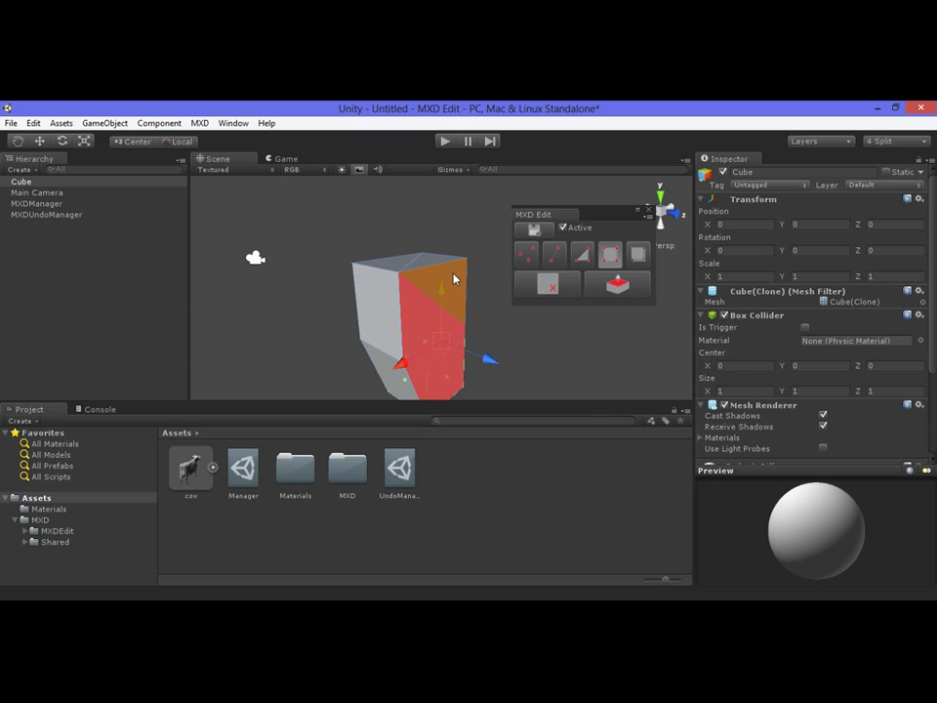
scroll(317, 301, down, 3)
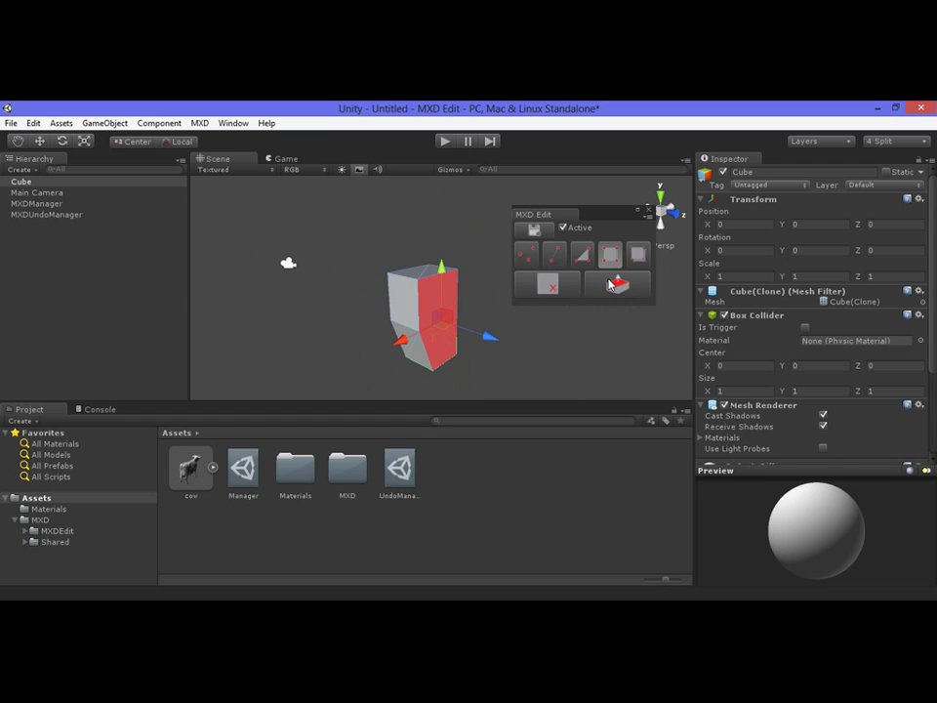
- Extrude the selected +Z side polygons repeatedly, pulling each extrusion outward along the Z axis to form a long segmented block
drag(489, 337, 524, 354)
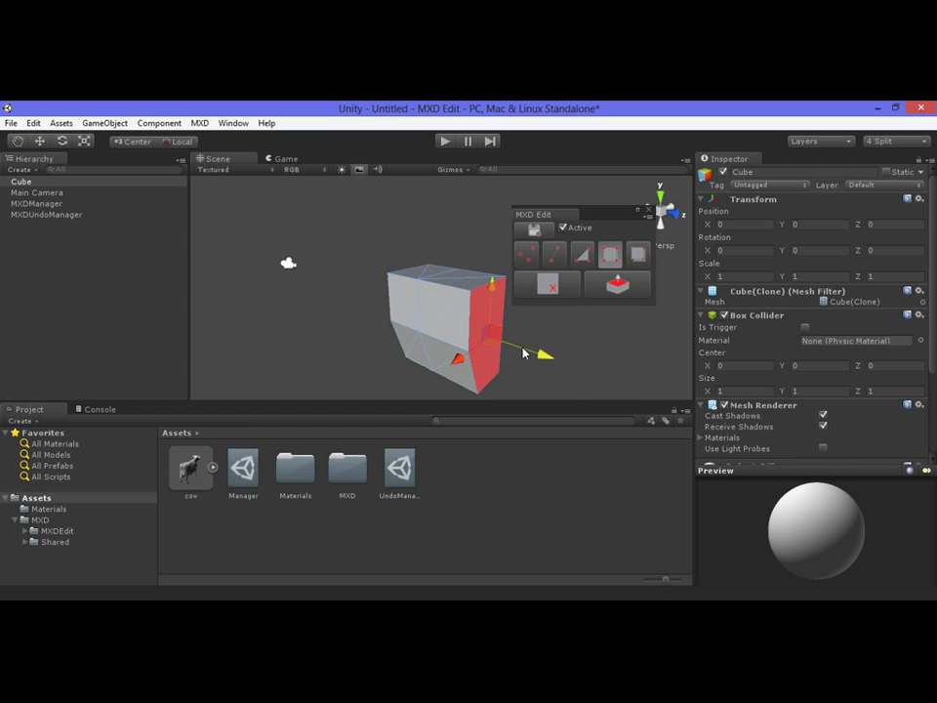
scroll(524, 353, down, 2)
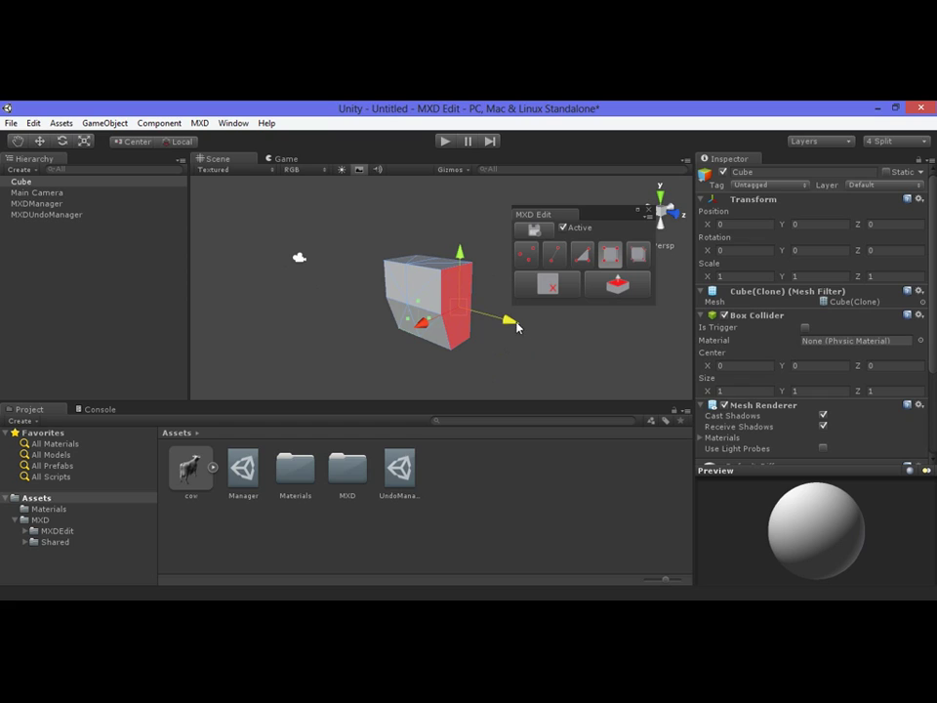
drag(509, 322, 576, 345)
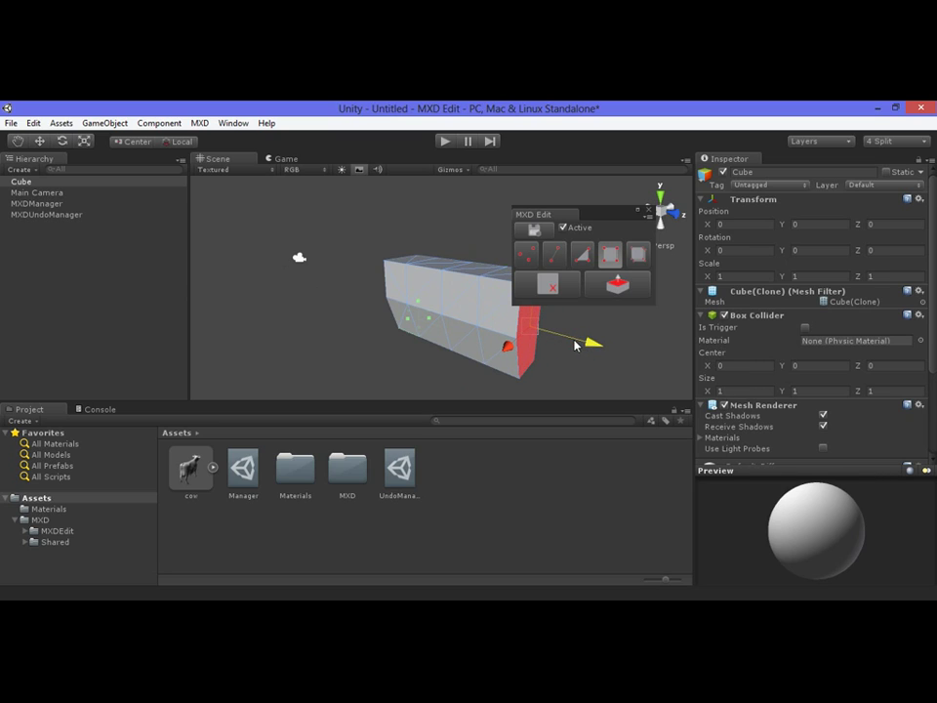
drag(591, 346, 631, 352)
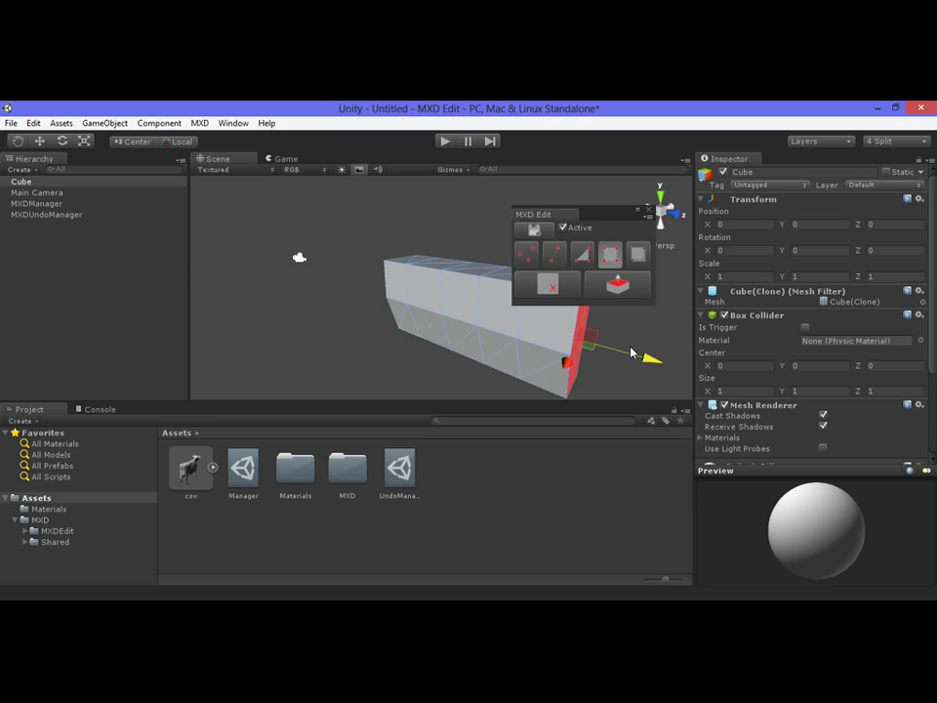
key(Down)
key(Right)
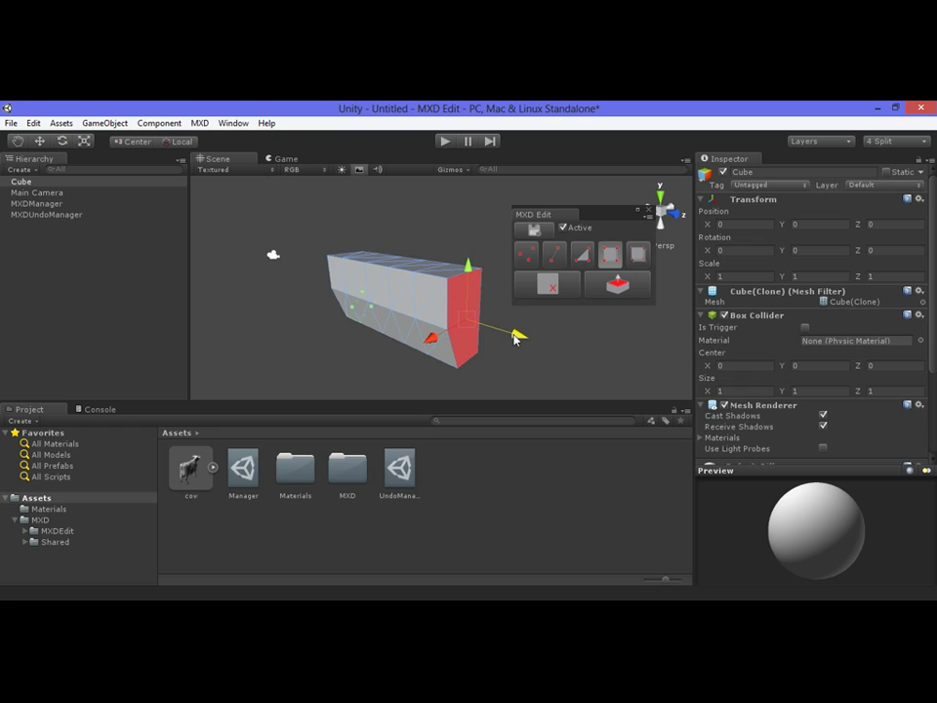
drag(516, 339, 544, 347)
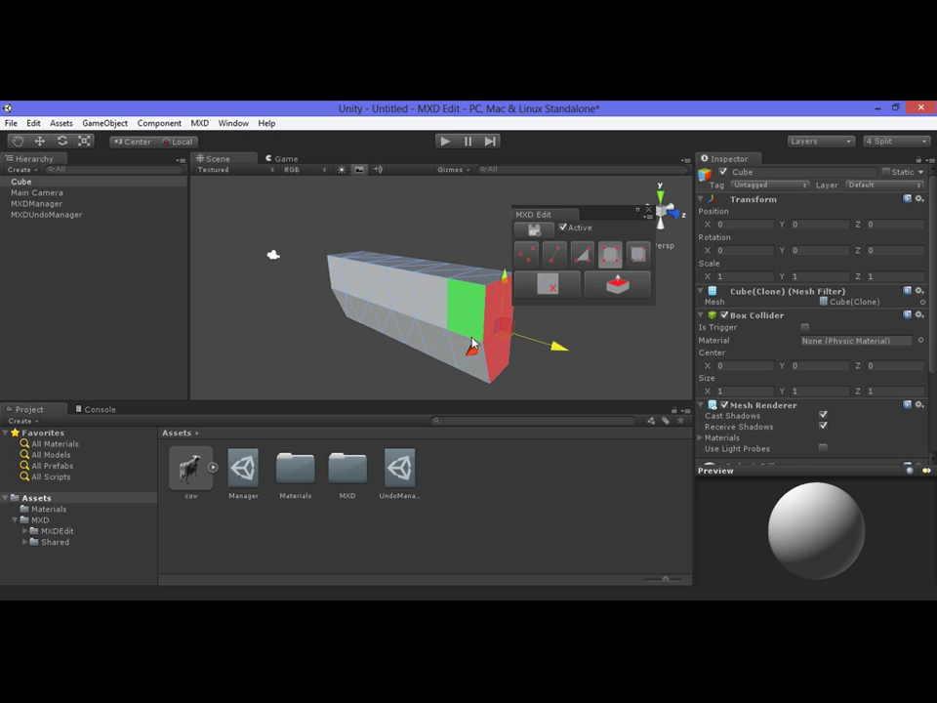
- Place the cow model from the project assets in the scene beside the block and select its hide mesh
right_drag(322, 201, 340, 210)
mouse_move(340, 210)
alt+mouse_down()
mouse_move(293, 210)
mouse_move(341, 221)
alt+mouse_up()
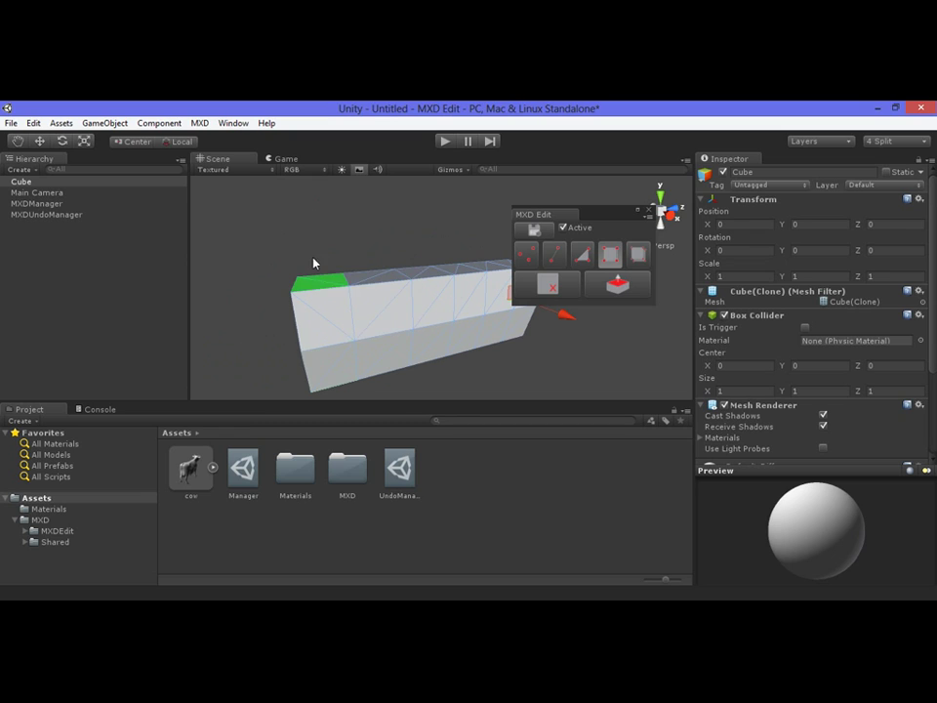
alt+drag(313, 264, 349, 266)
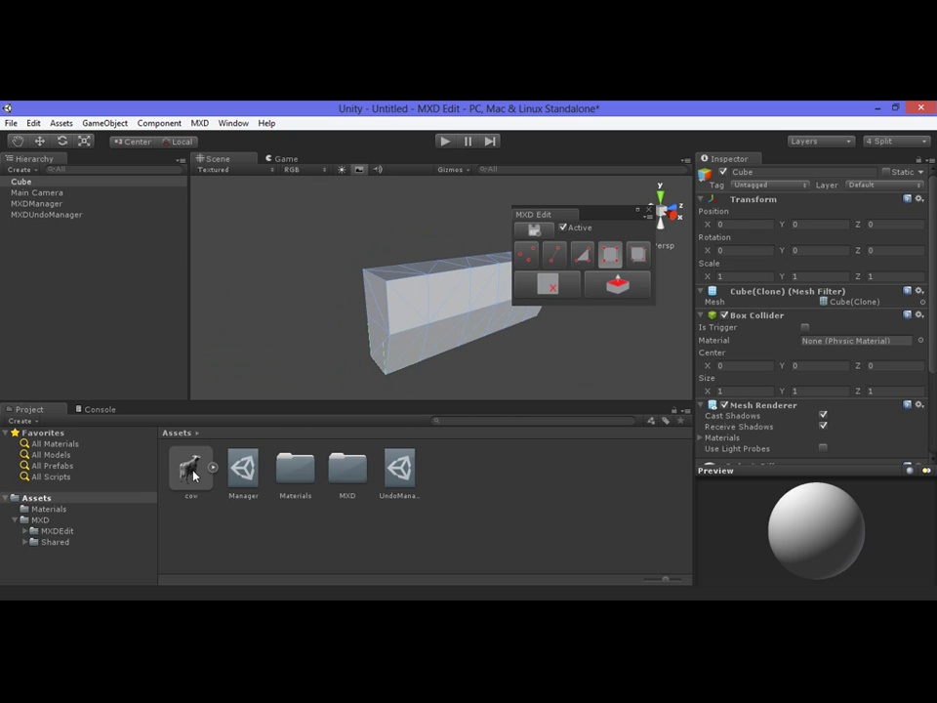
drag(200, 463, 263, 309)
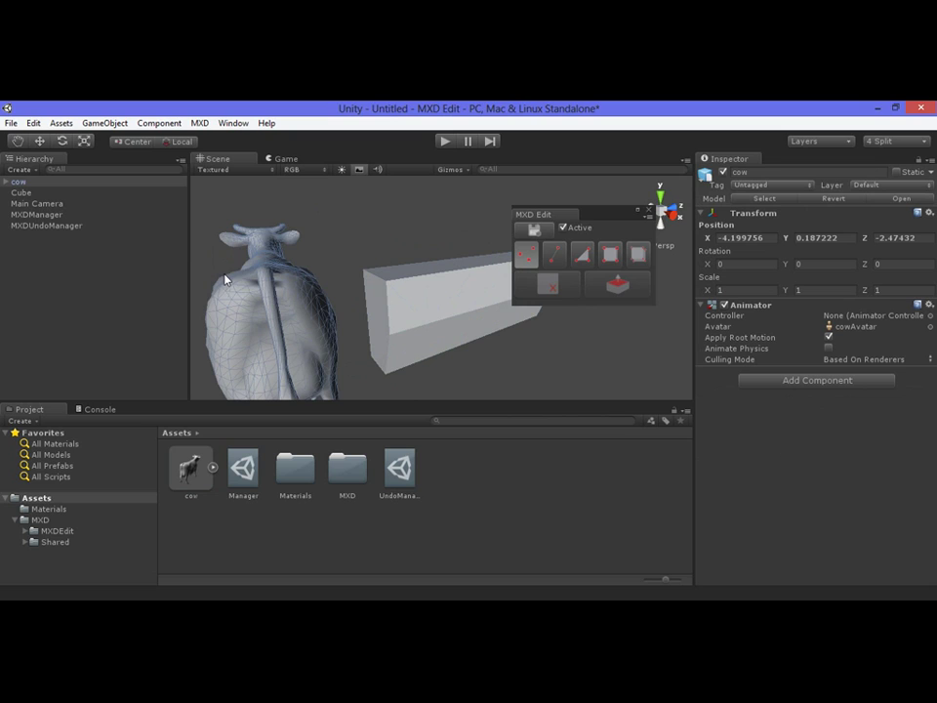
click(8, 183)
click(7, 183)
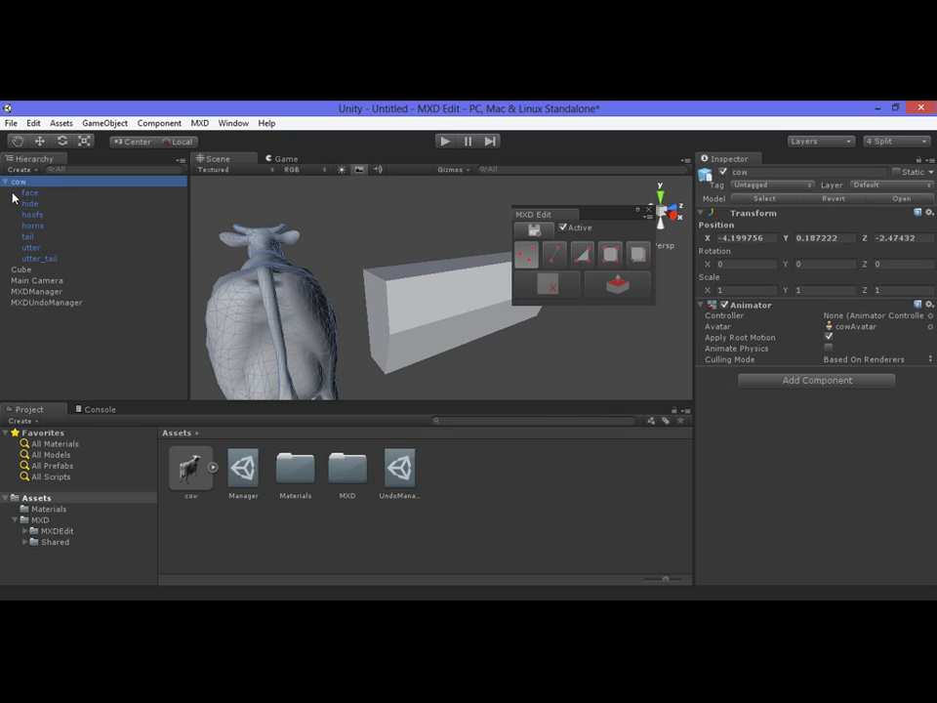
click(30, 203)
- Box-select the vertices of the hide's front half in vertex mode and try moving them along the Y and X axes
right_drag(375, 250, 300, 249)
key(f)
scroll(300, 249, up, 4)
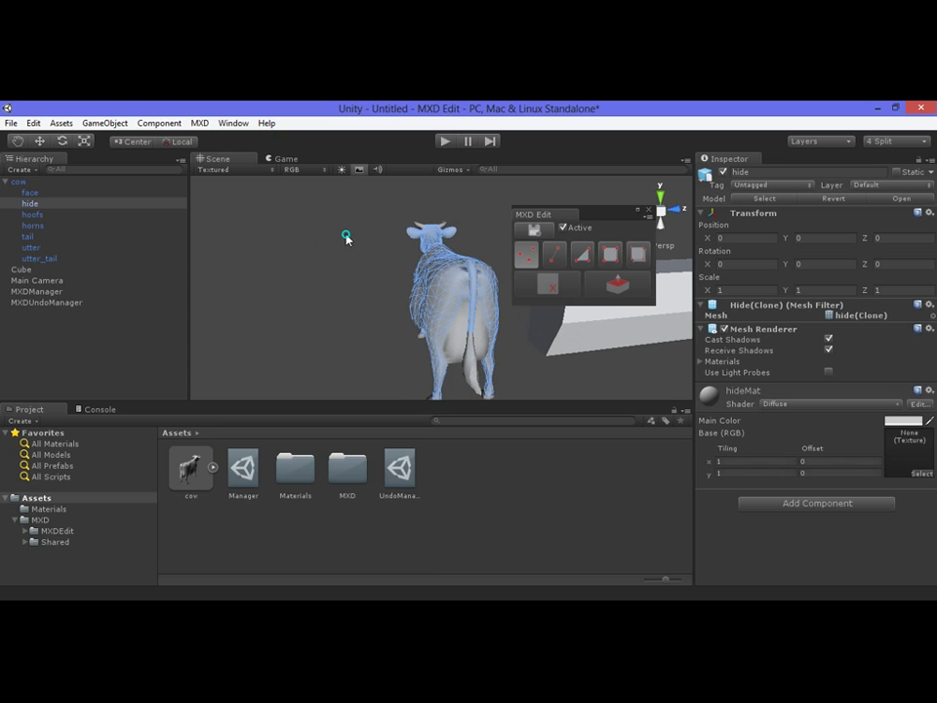
scroll(346, 239, down, 3)
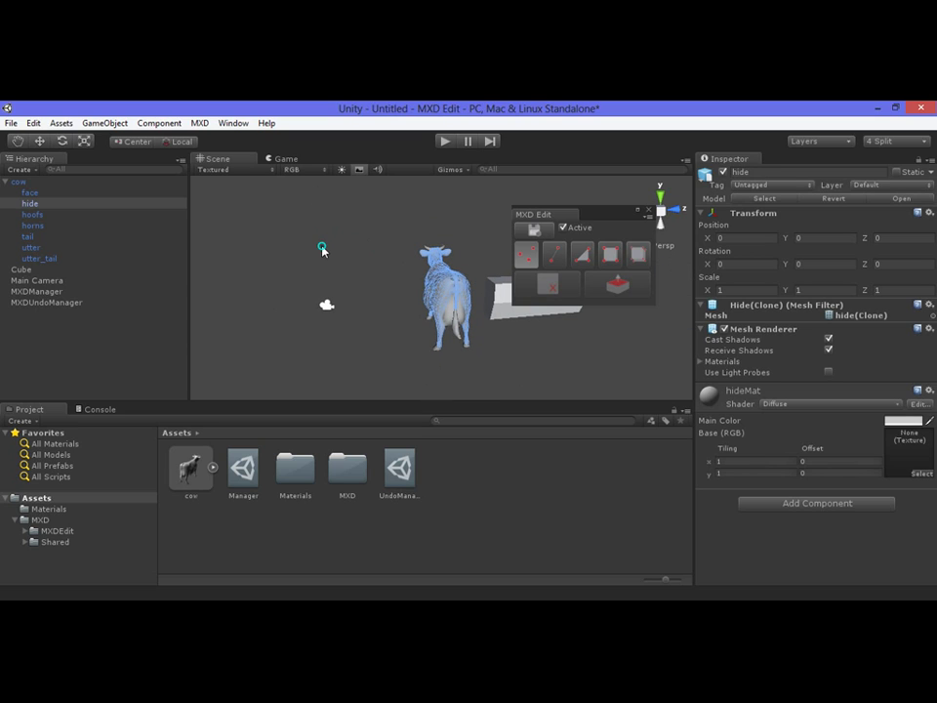
click(17, 144)
mouse_move(2, 104)
alt+drag(310, 249, 287, 256)
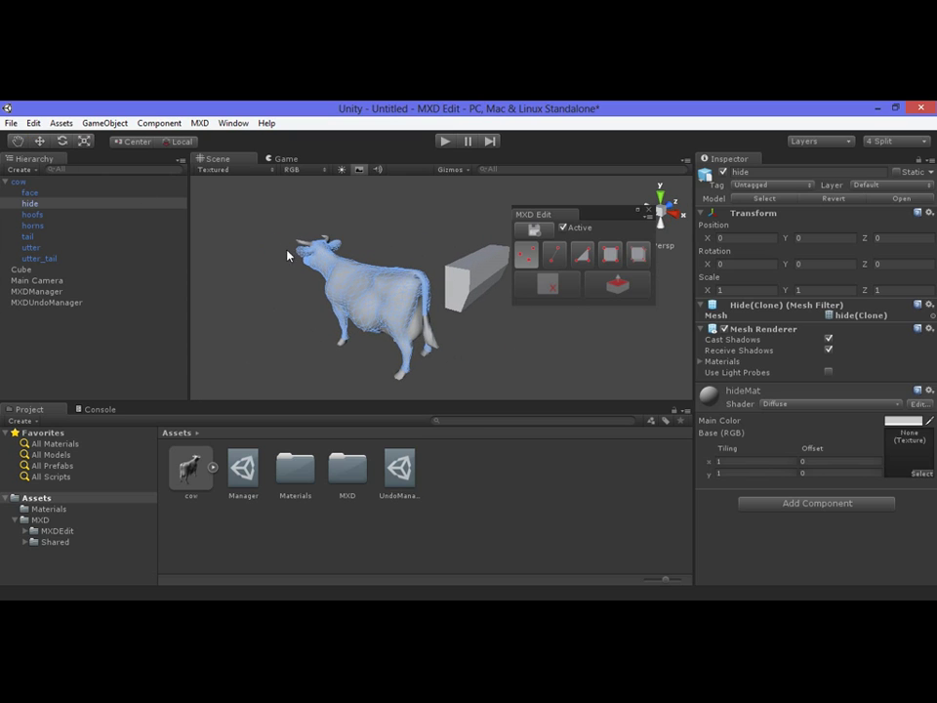
drag(239, 213, 377, 378)
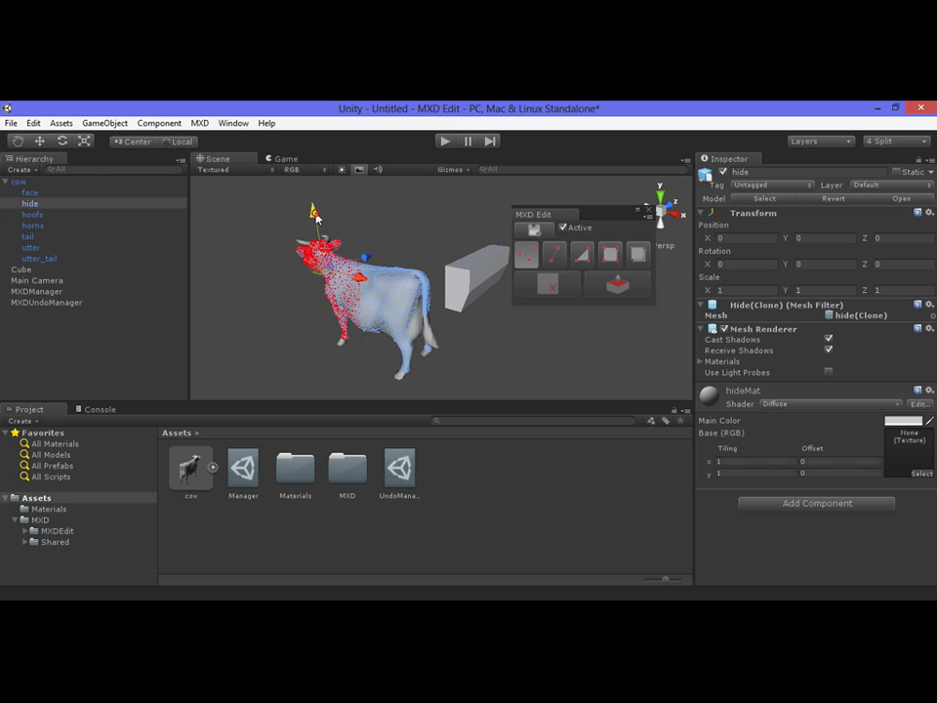
mouse_move(317, 212)
mouse_down()
mouse_move(312, 183)
mouse_move(315, 203)
mouse_up()
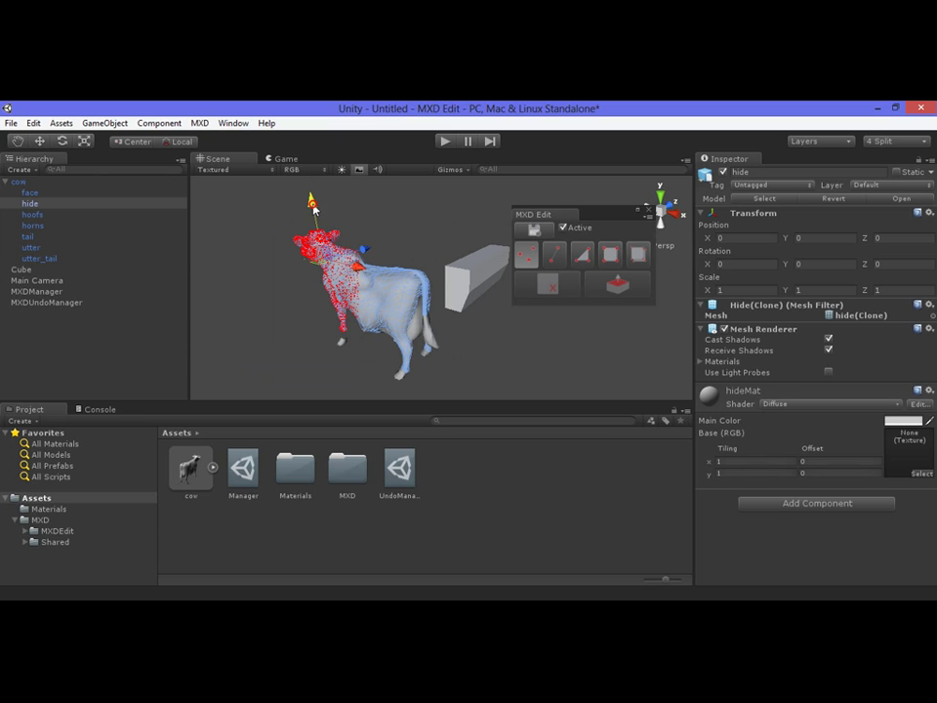
drag(349, 274, 300, 237)
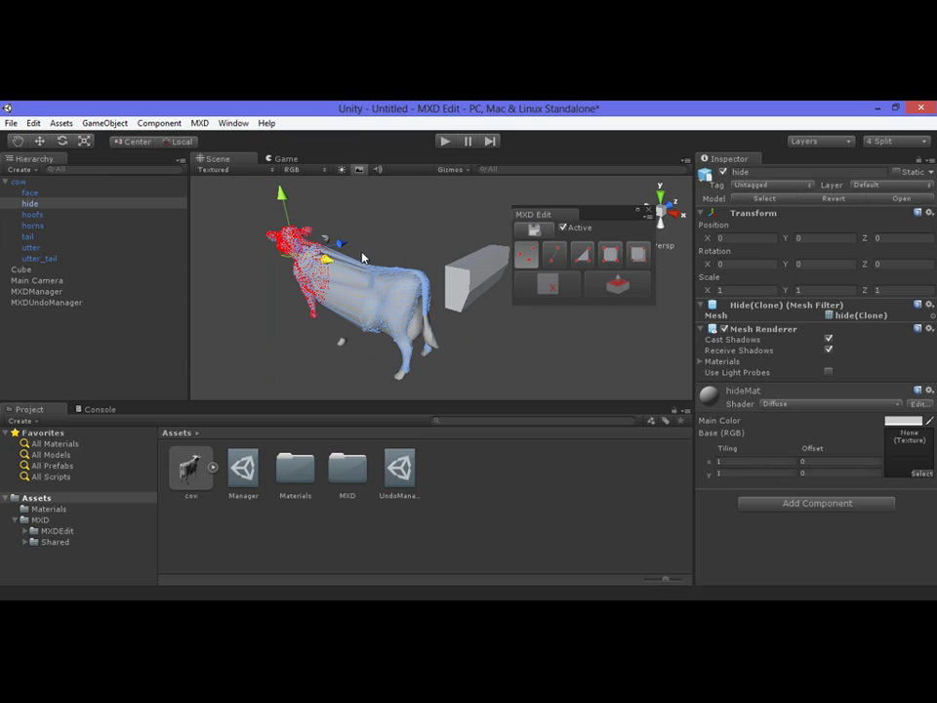
drag(282, 192, 282, 208)
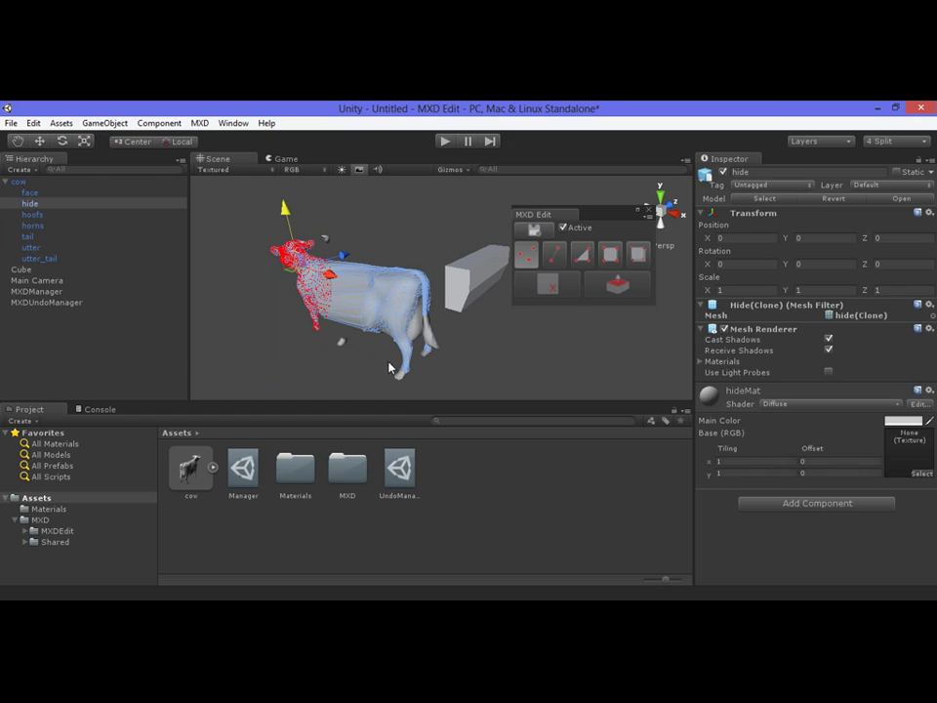
- Try box selection in edge mode on the cow's rump, then in triangle mode across its hind flank
click(554, 254)
drag(346, 223, 435, 299)
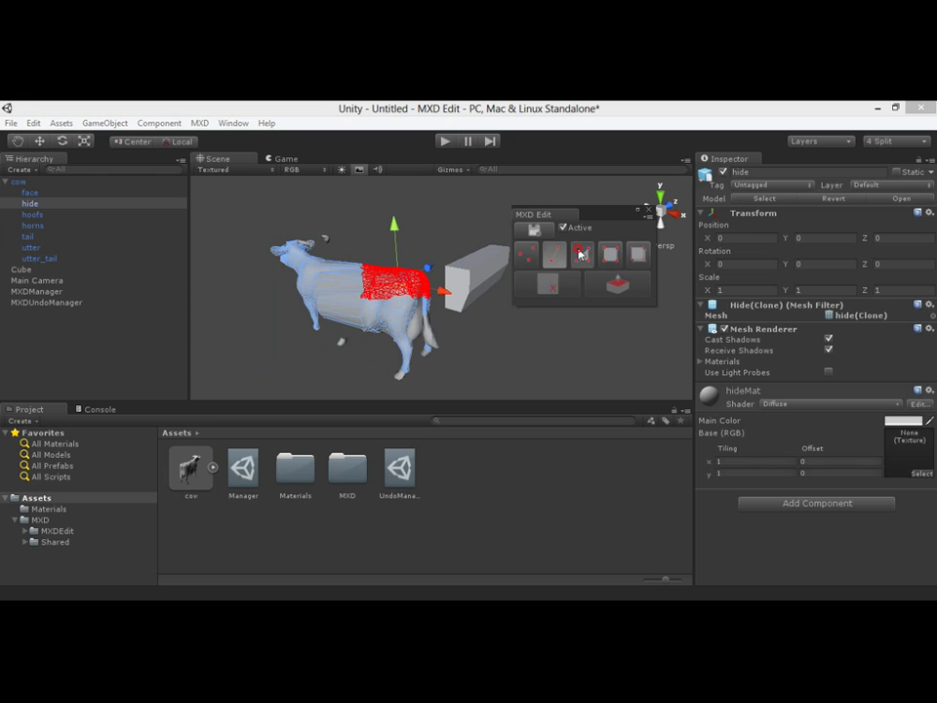
click(582, 255)
drag(381, 340, 426, 265)
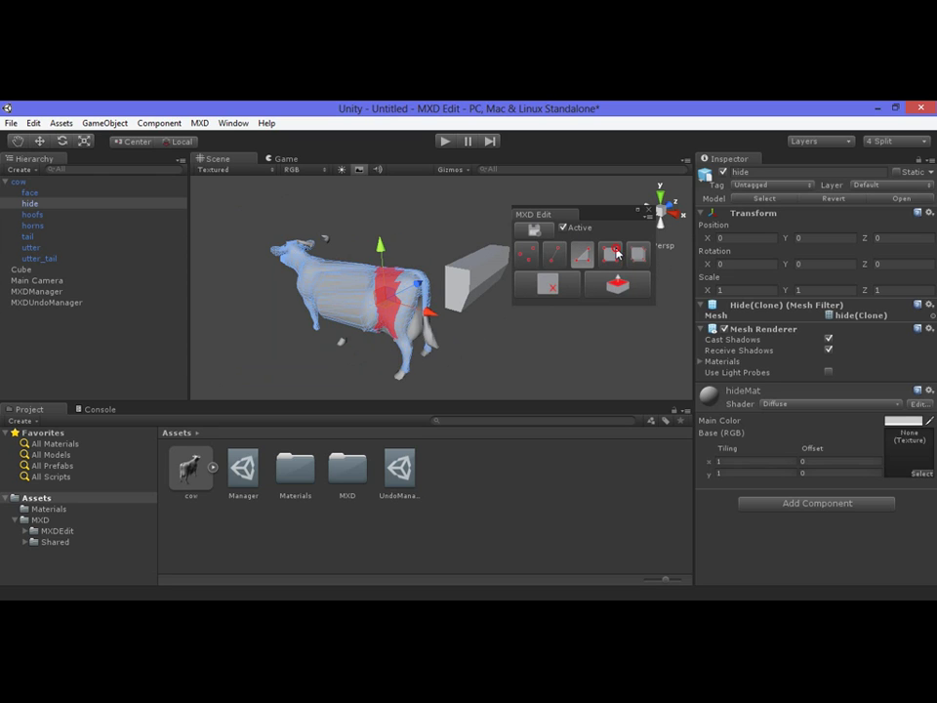
- In polygon mode, try box-selecting the cow's head and back, then select the hindquarters' polygons and delete them
click(612, 253)
drag(242, 224, 340, 286)
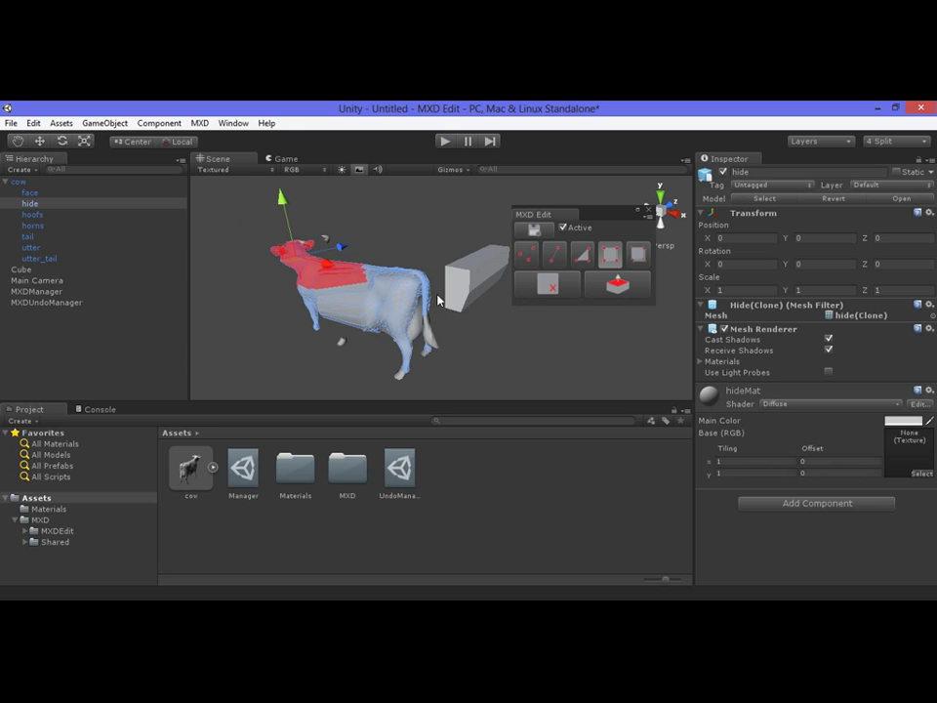
drag(379, 232, 431, 380)
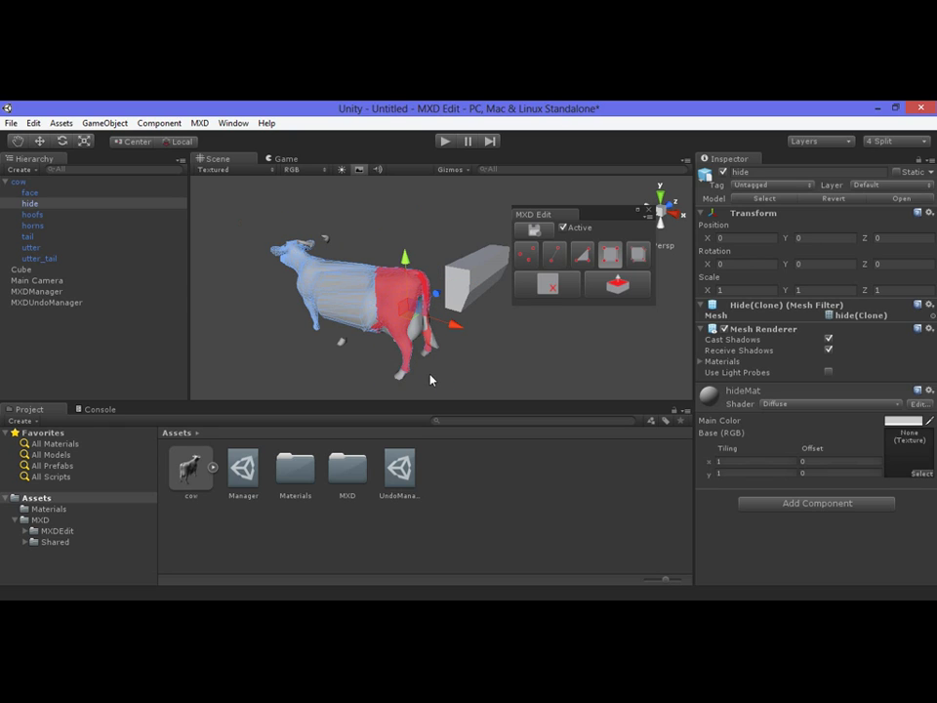
click(548, 284)
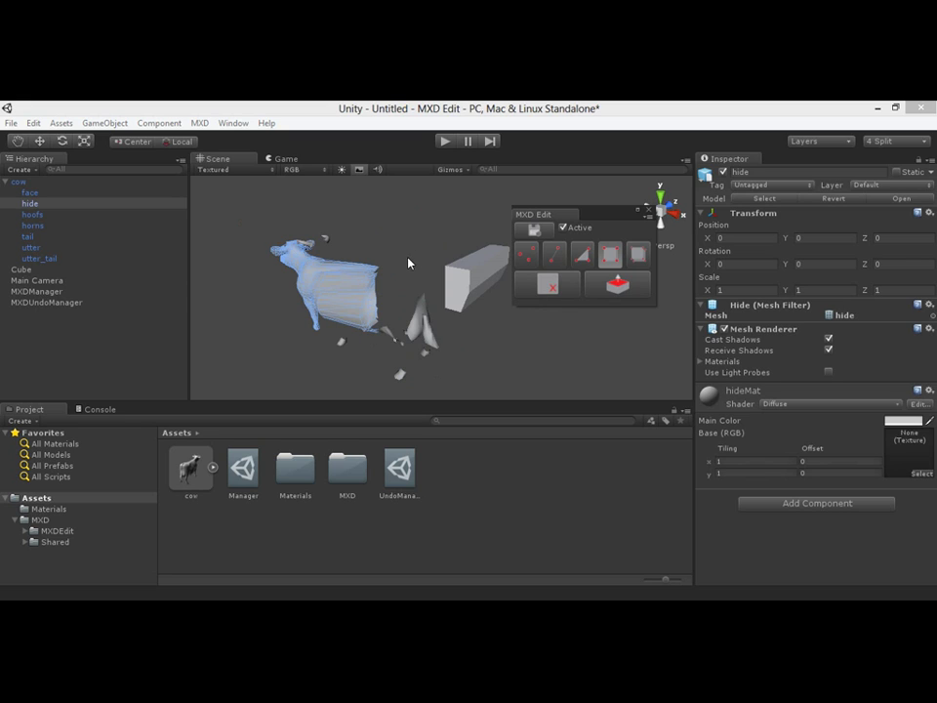
- Undo the hindquarters deletion, the selection changes and the vertex moves on the cow's hide back to its original shape
key(ctrl+z)
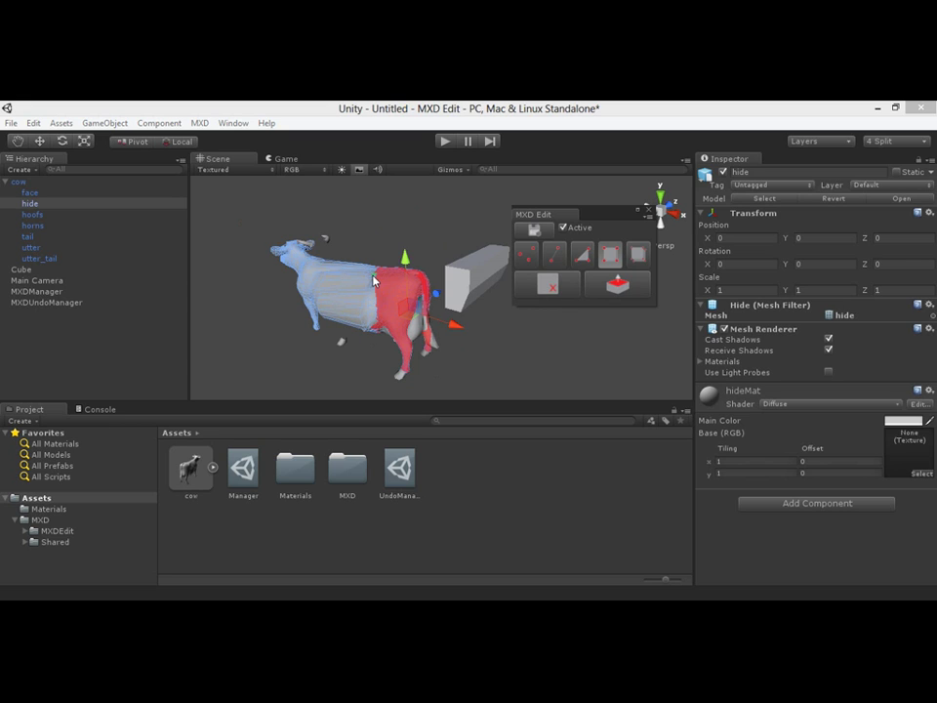
key(ctrl+z)
key(ctrl+z)
key(ctrl+z)
key(ctrl+z)
key(ctrl+z)
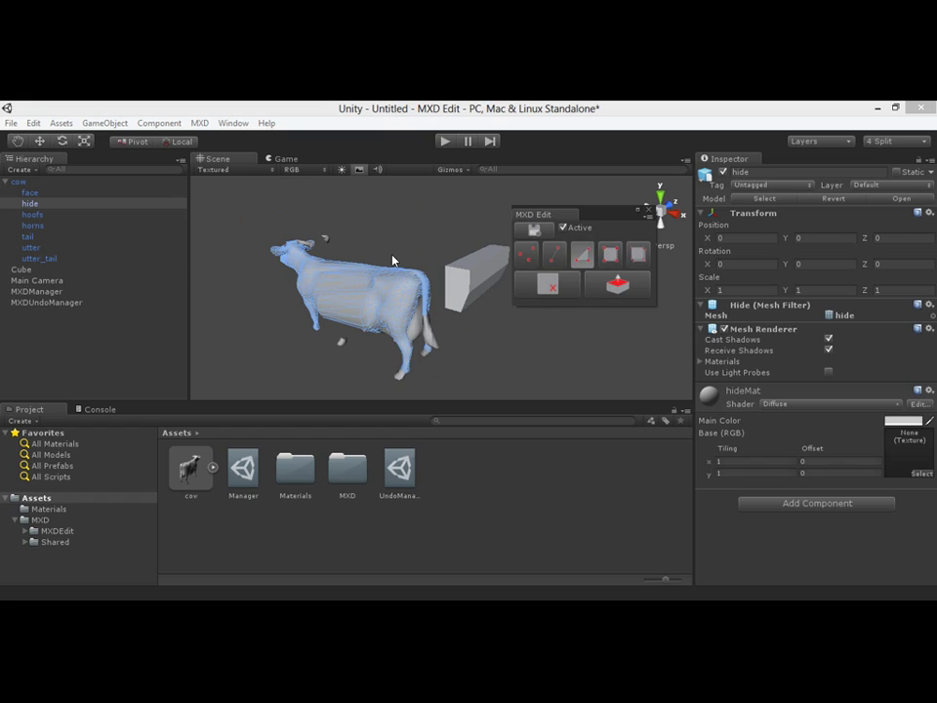
key(ctrl+z)
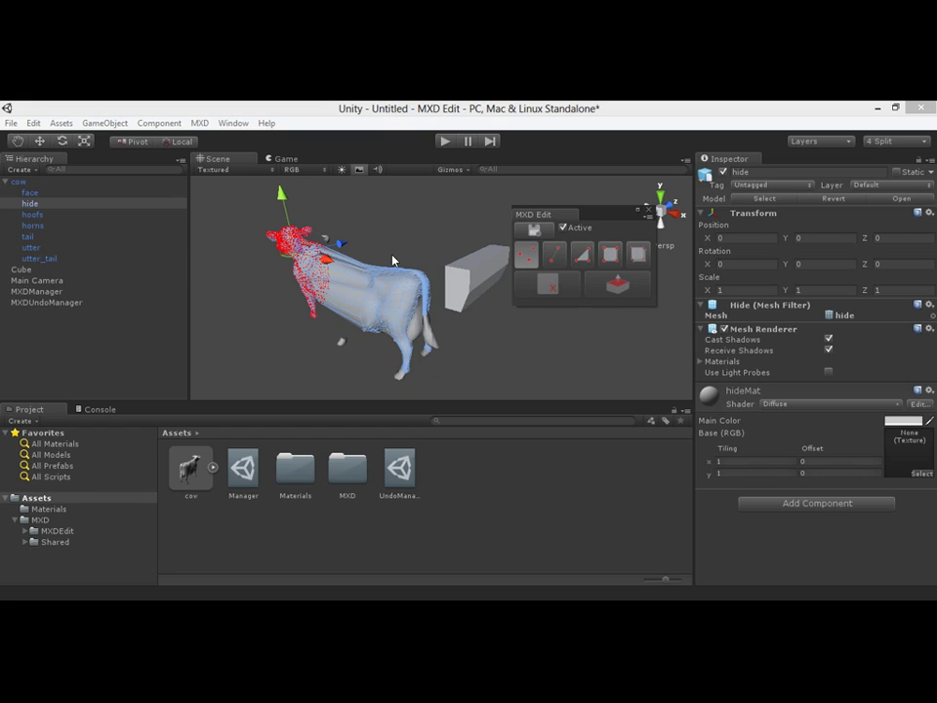
key(ctrl+z)
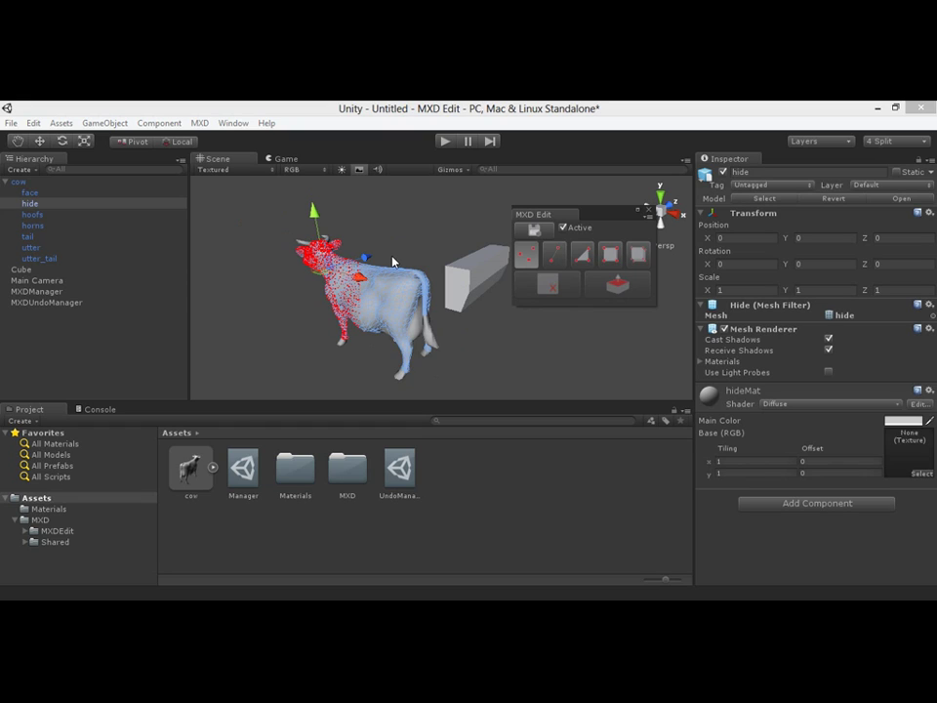
key(ctrl+z)
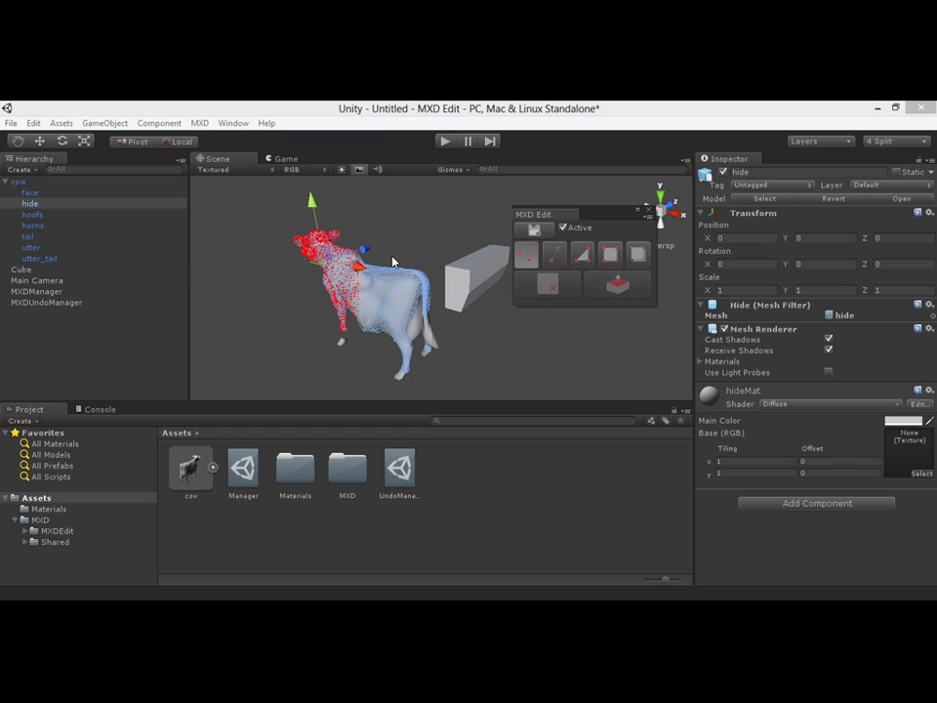
key(ctrl+z)
key(ctrl+z)
key(ctrl+z)
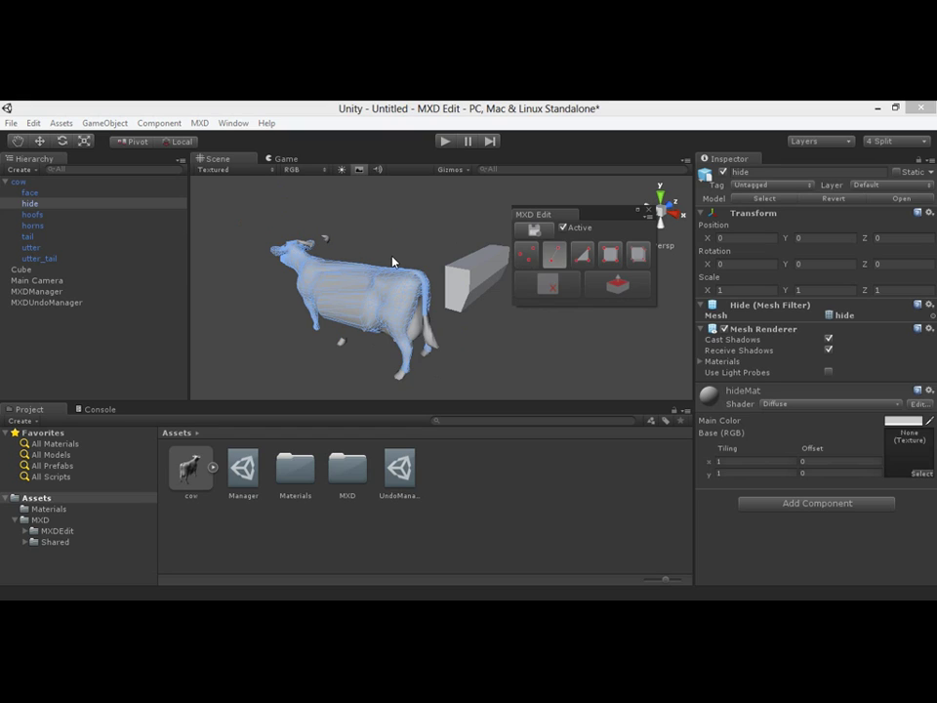
key(ctrl+z)
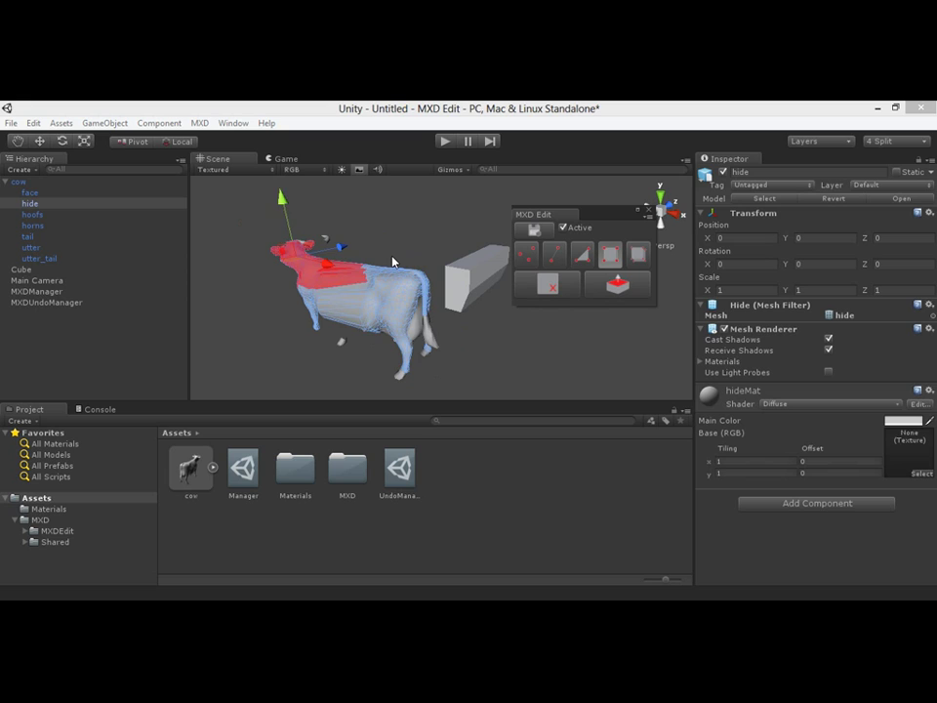
key(ctrl+z)
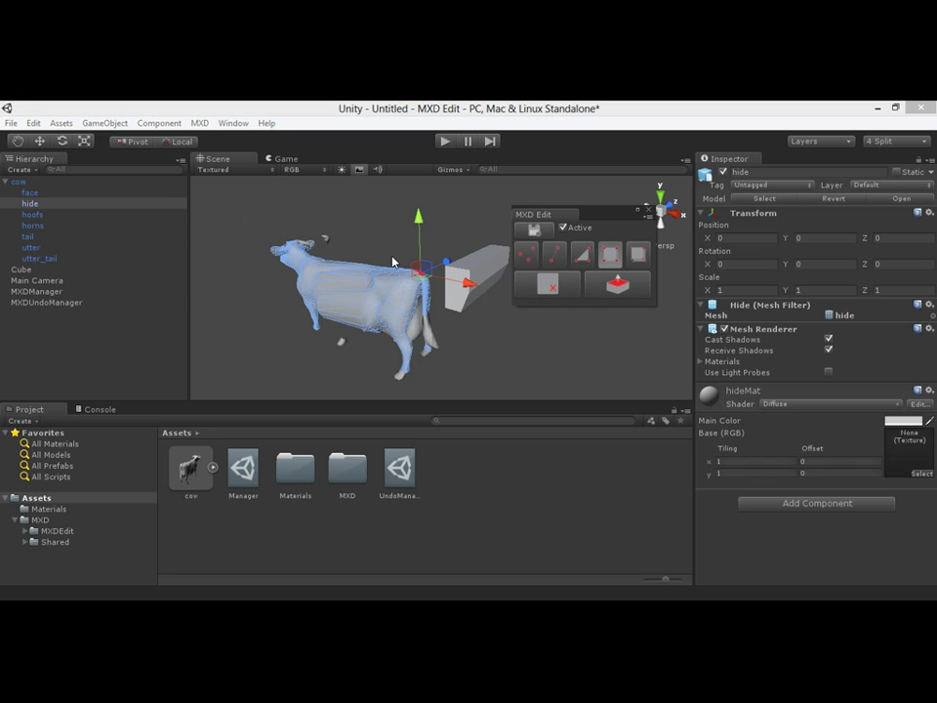
key(ctrl+z)
key(ctrl+z)
key(ctrl+z)
key(ctrl+z)
key(ctrl+z)
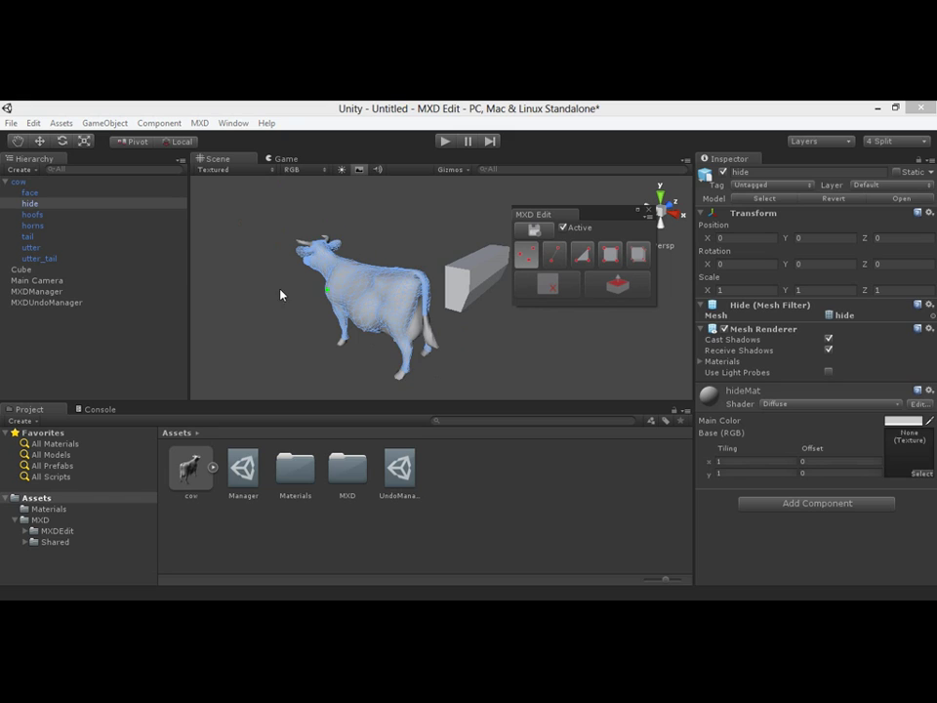
- Close the MXD Edit window and frame the cow's hide in the scene, viewed from its side
right_drag(280, 294, 370, 287)
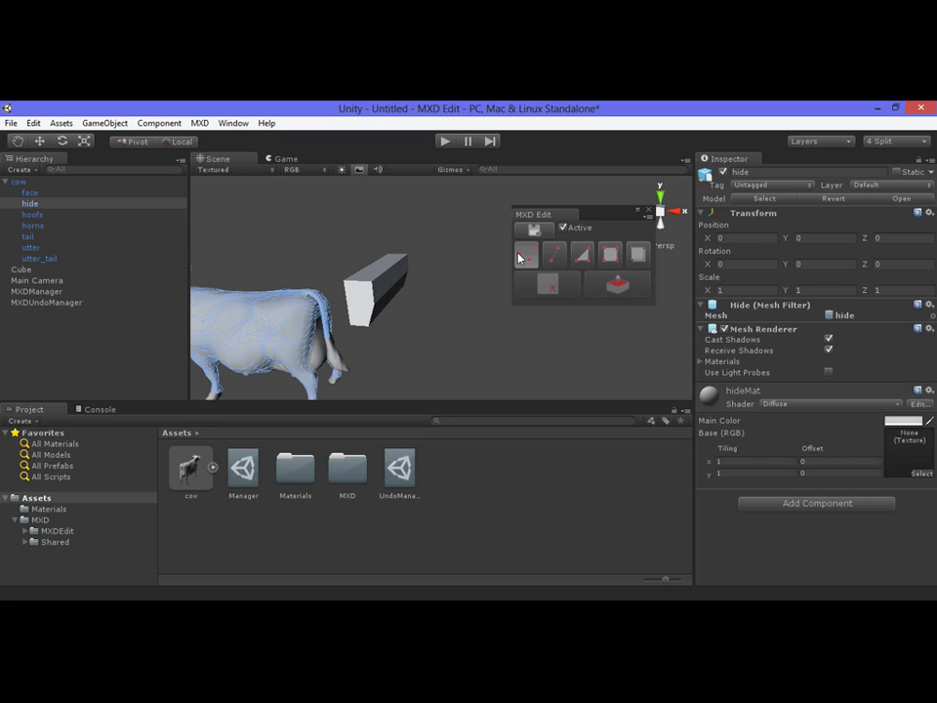
click(647, 211)
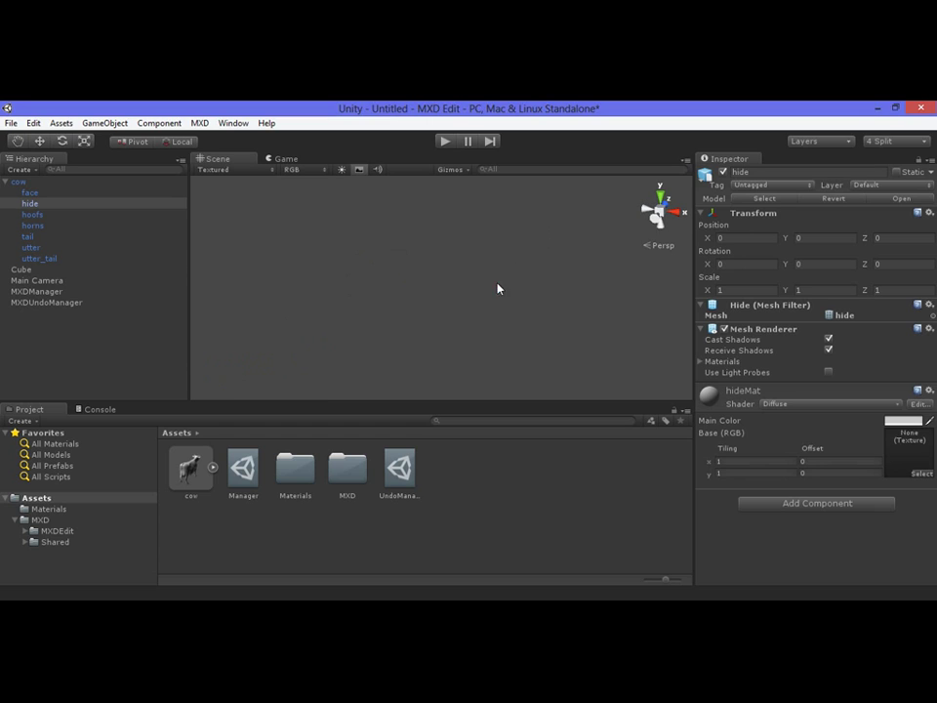
double_click(49, 203)
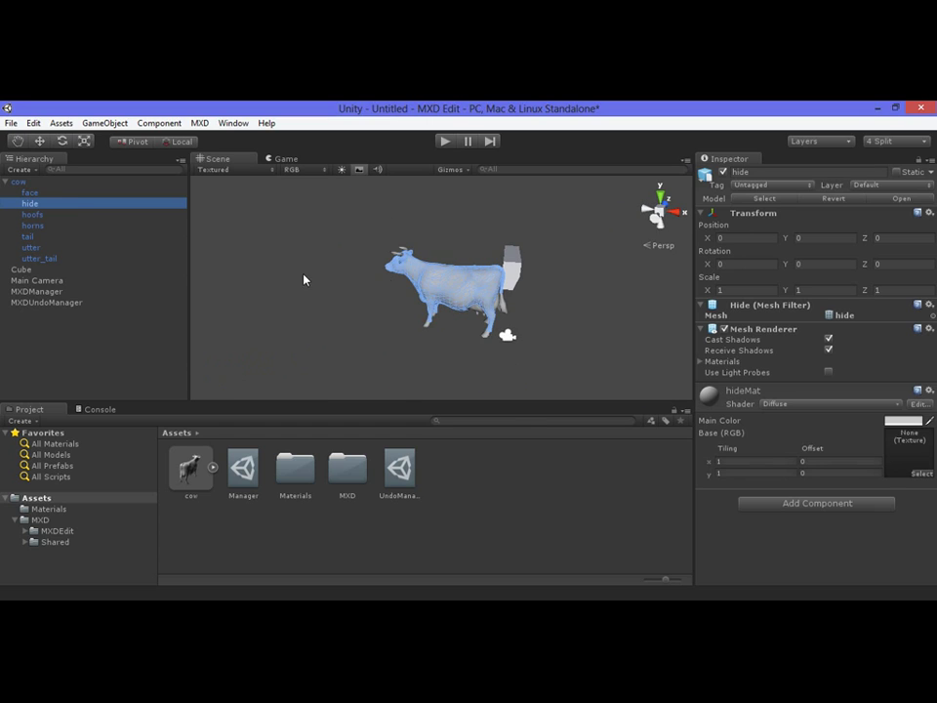
alt+drag(383, 264, 362, 278)
- Reopen the MXD Edit window and place it over the scene view beside the cow's hind legs
click(200, 123)
click(219, 140)
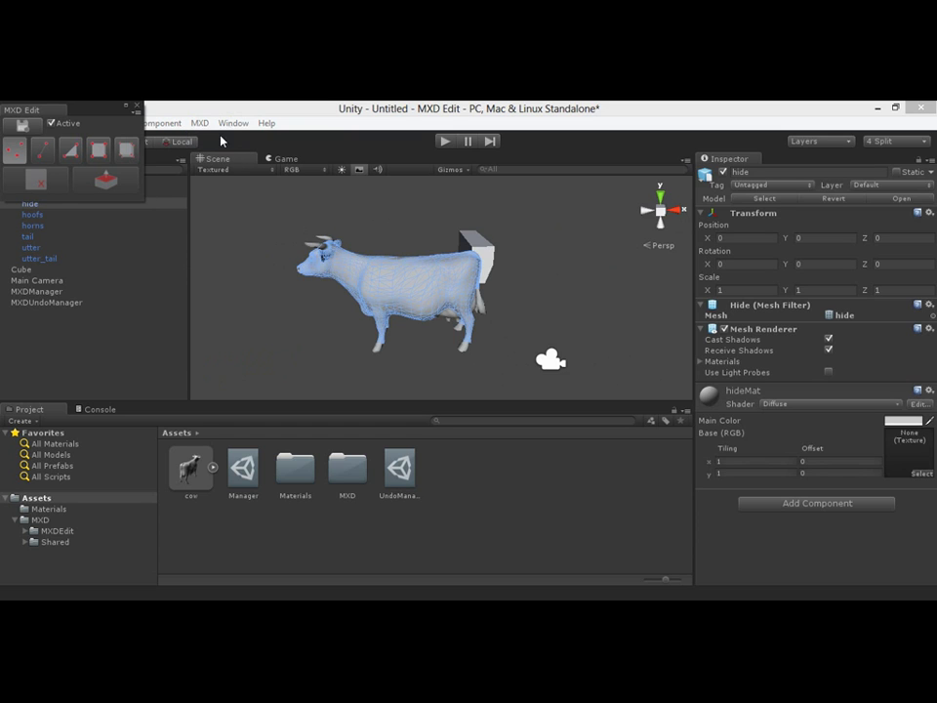
drag(87, 120, 531, 279)
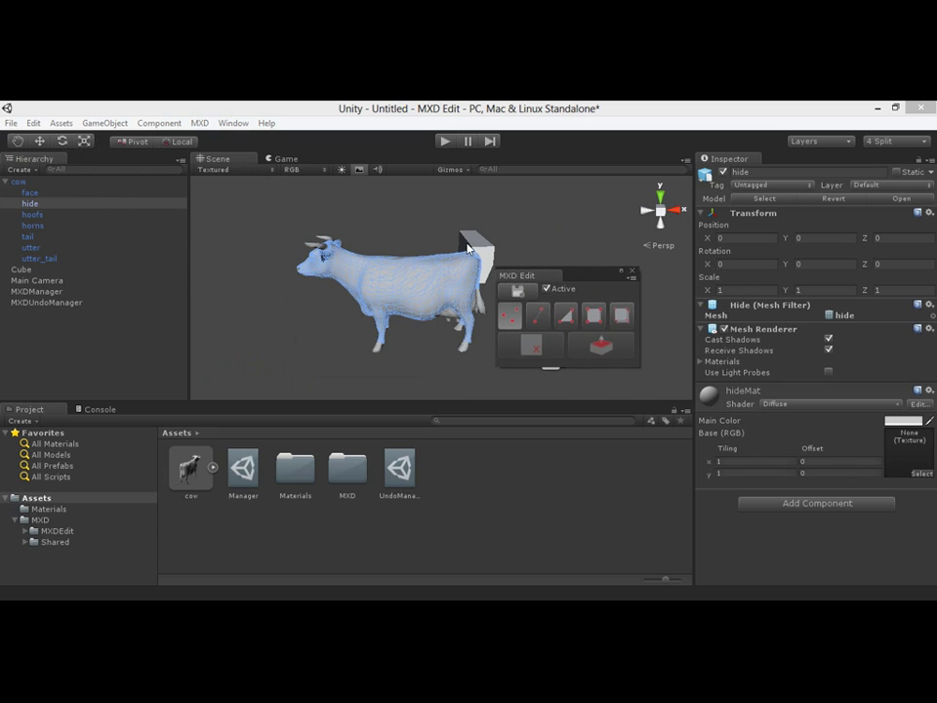
- Select the stretched cube behind the cow in the scene view
click(470, 239)
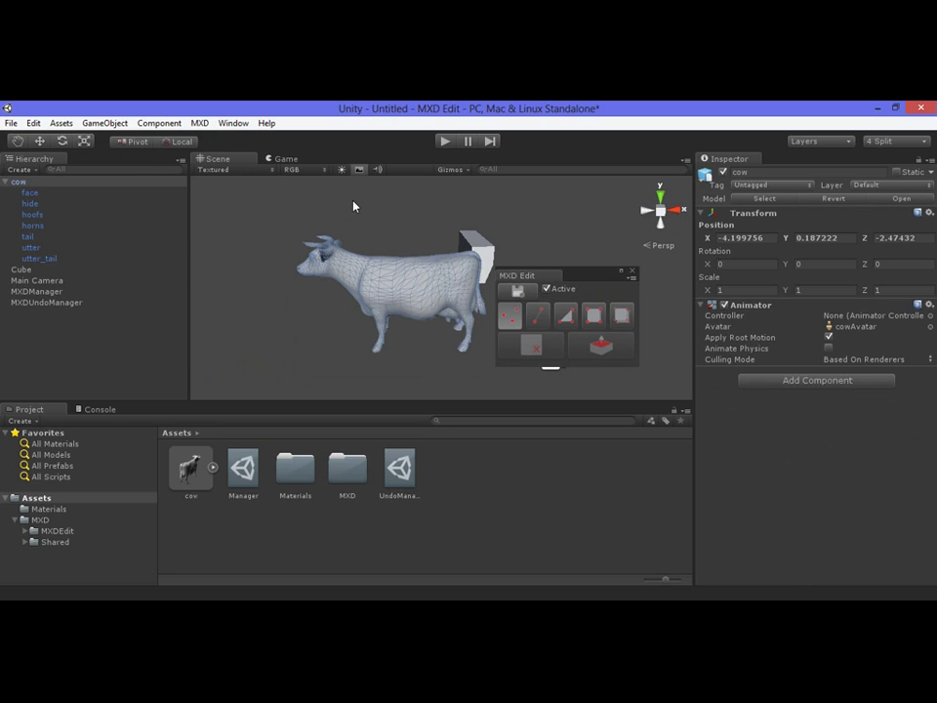
click(472, 242)
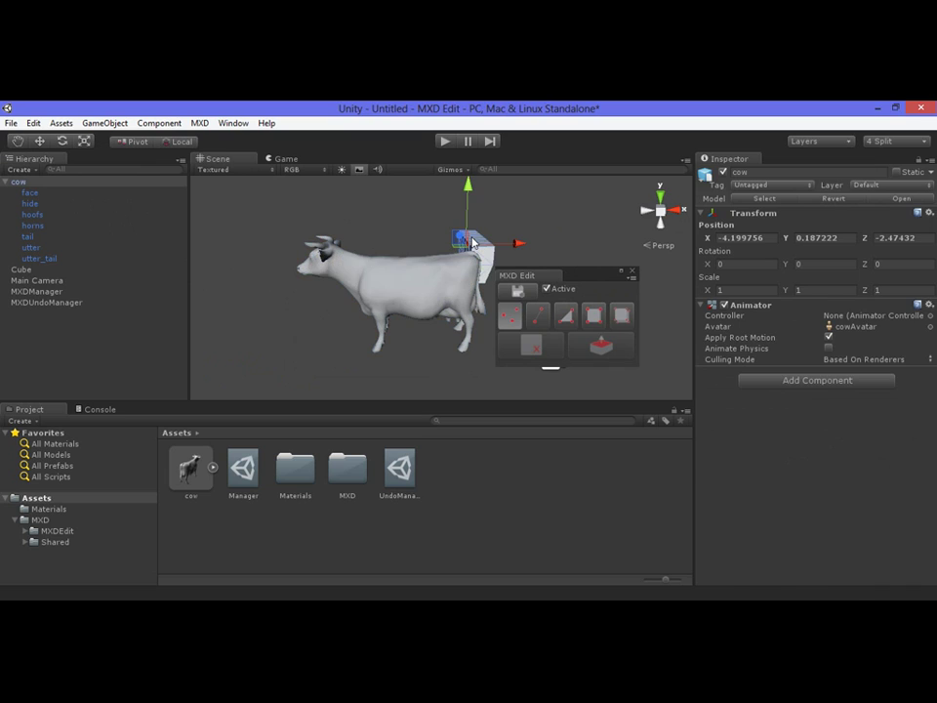